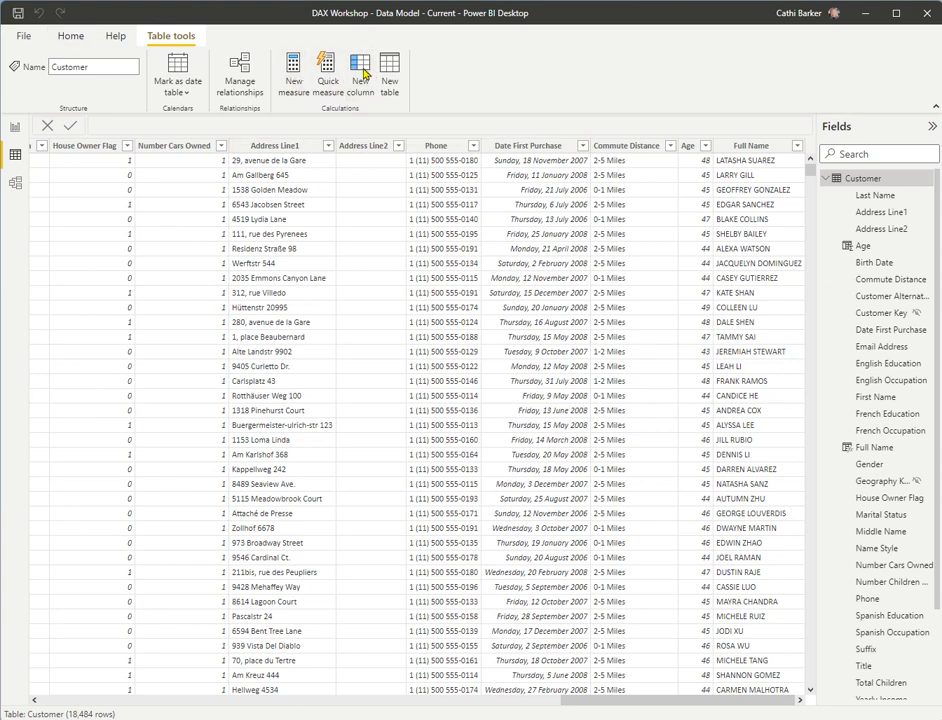
# Add a calculated column named "Where Is The Space" to the Customer table and begin its formula with the FIND function
pyautogui.click(363, 72)
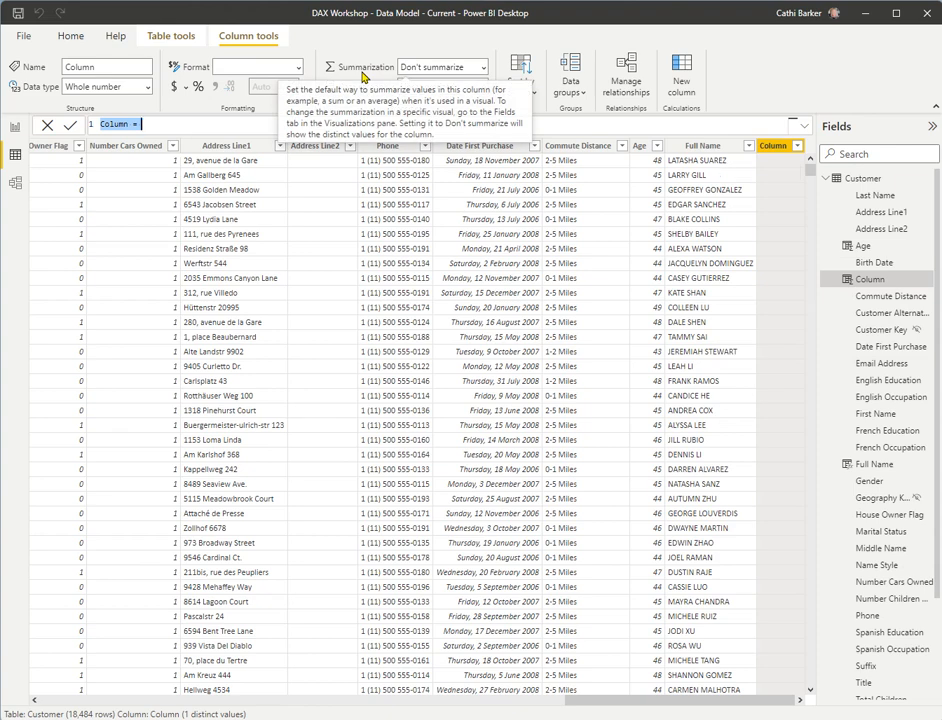
pyautogui.write("Where's my space")
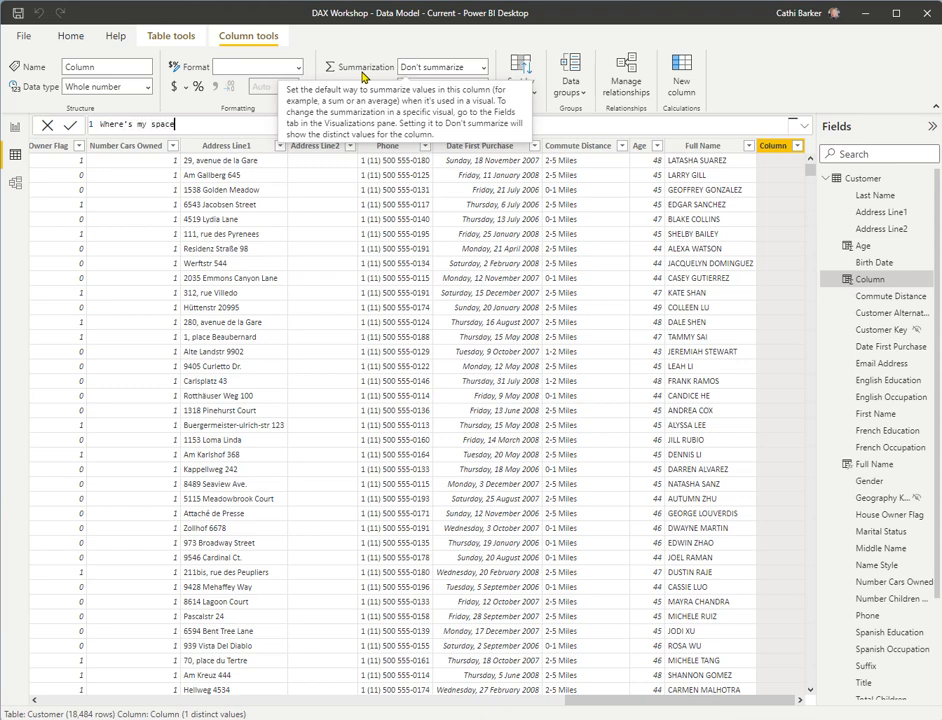
pyautogui.press('BackSpace')
pyautogui.press('BackSpace')
pyautogui.press('BackSpace')
pyautogui.press('BackSpace')
pyautogui.press('BackSpace')
pyautogui.press('BackSpace')
pyautogui.press('BackSpace')
pyautogui.press('BackSpace')
pyautogui.press('BackSpace')
pyautogui.press('BackSpace')
pyautogui.press('BackSpace')
pyautogui.write('Is teh')
pyautogui.press('BackSpace')
pyautogui.press('BackSpace')
pyautogui.press('BackSpace')
pyautogui.write('The Space=Find')
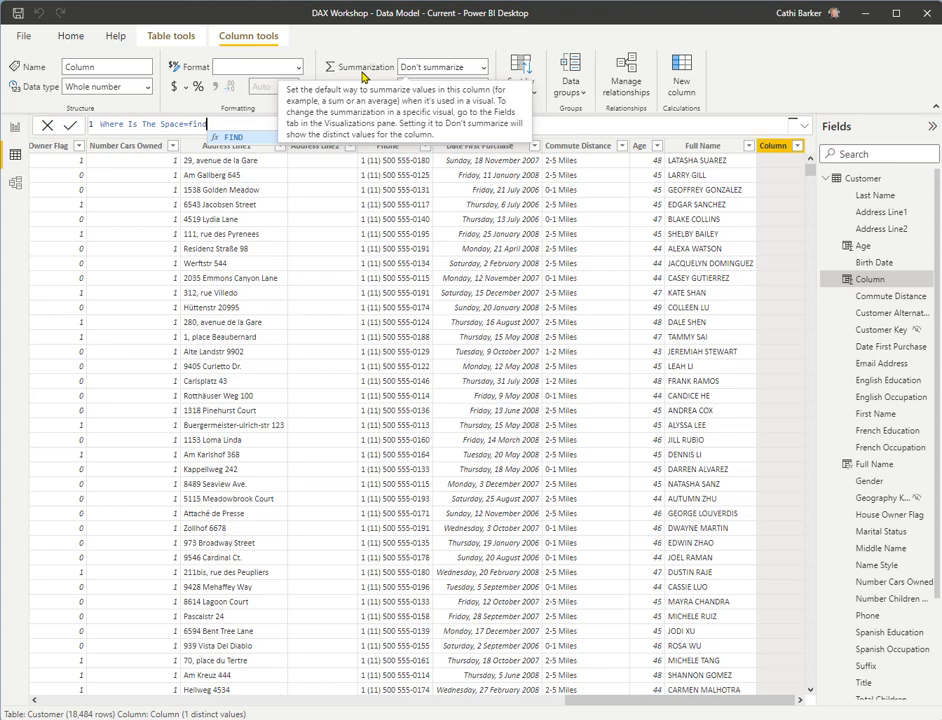
# Complete the FIND formula to locate " " within 'Customer'[Full Name] and commit it
pyautogui.write('(')
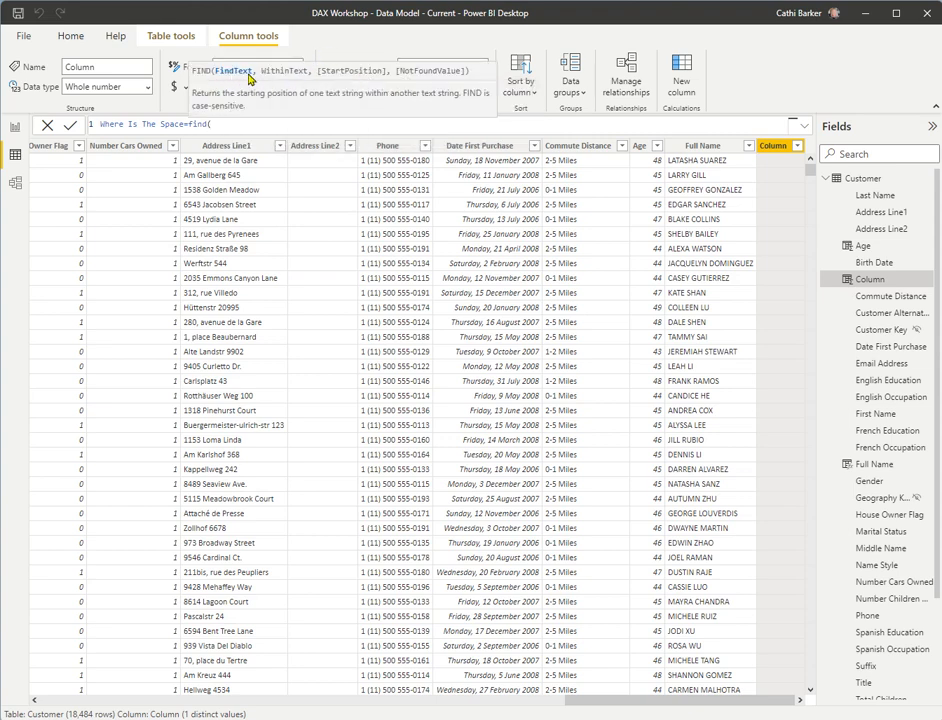
pyautogui.write('" ",\'')
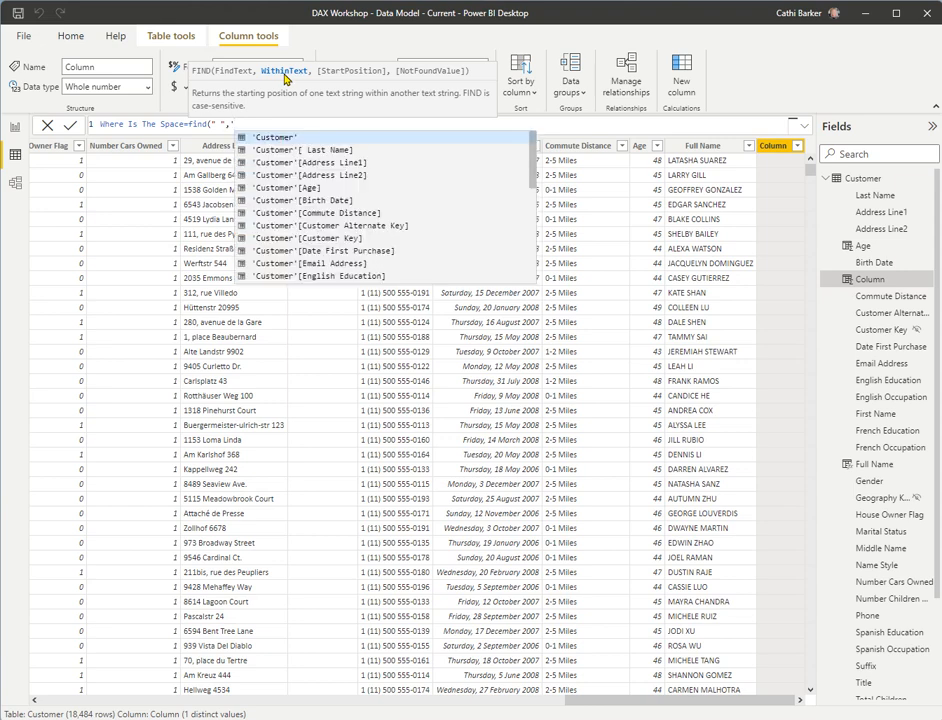
pyautogui.press('Down')
pyautogui.press('Down')
pyautogui.press('Down')
pyautogui.press('Down')
pyautogui.press('Down')
pyautogui.press('Down')
pyautogui.press('Down')
pyautogui.press('Down')
pyautogui.press('Down')
pyautogui.press('Down')
pyautogui.press('Down')
pyautogui.press('Down')
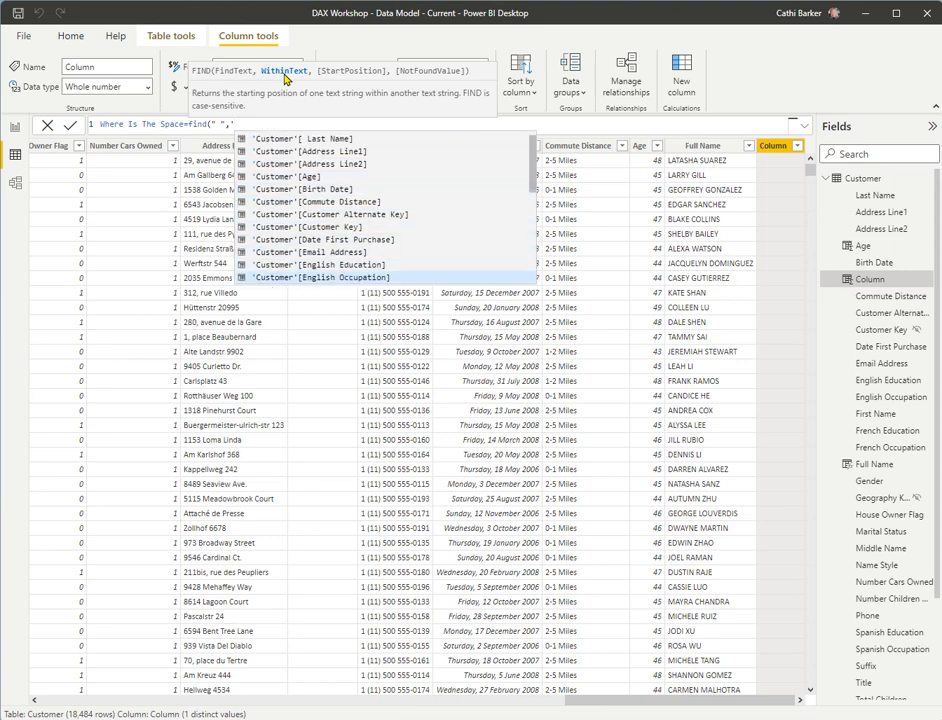
pyautogui.press('Down')
pyautogui.press('Down')
pyautogui.press('Up')
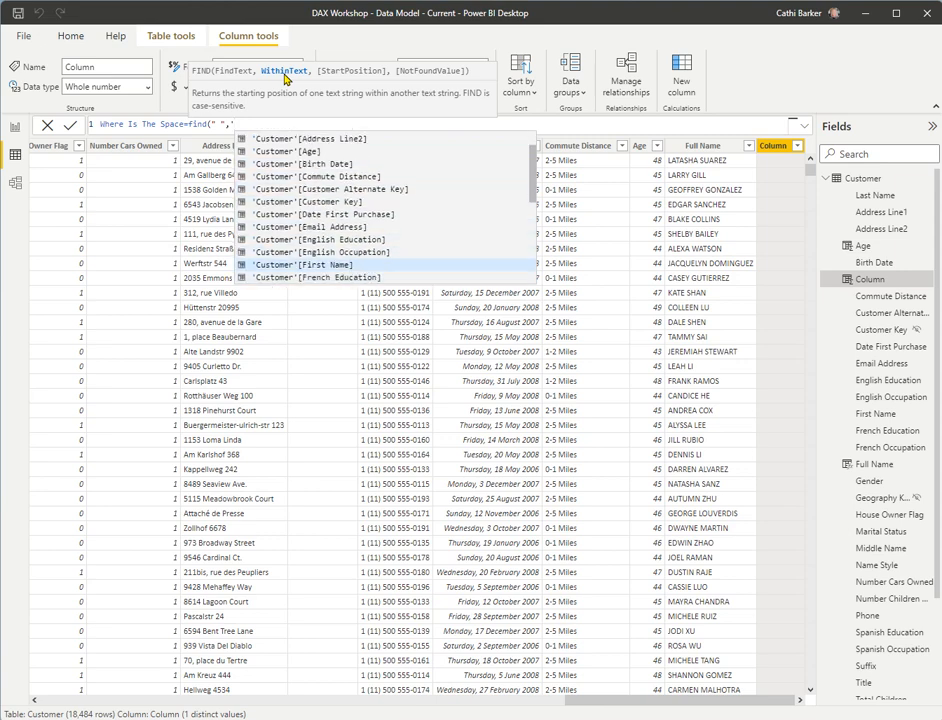
pyautogui.press('Down')
pyautogui.press('Down')
pyautogui.press('Down')
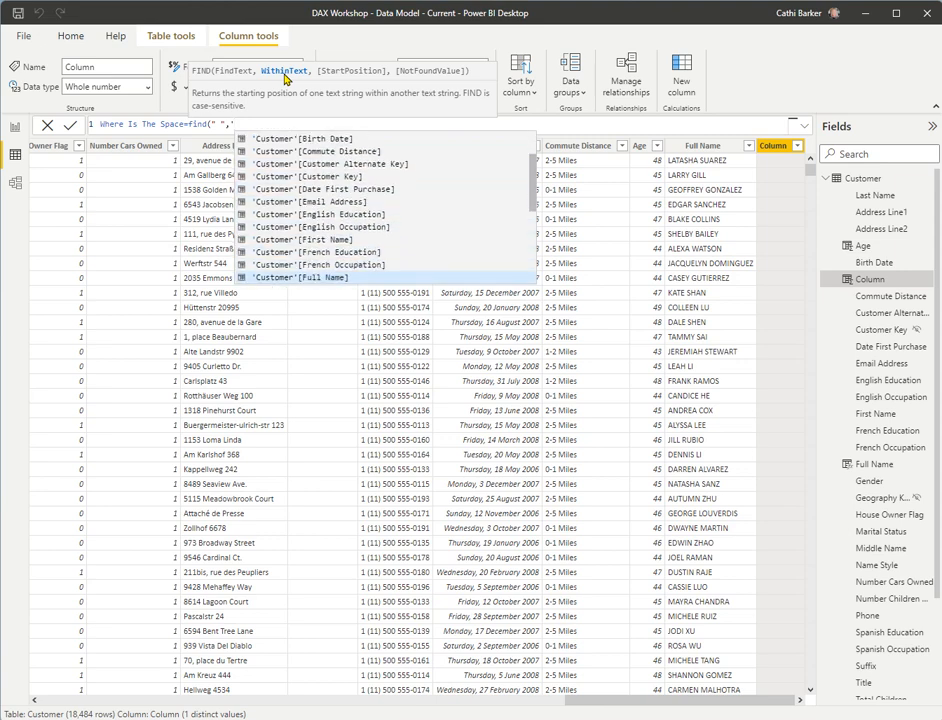
pyautogui.press('Tab')
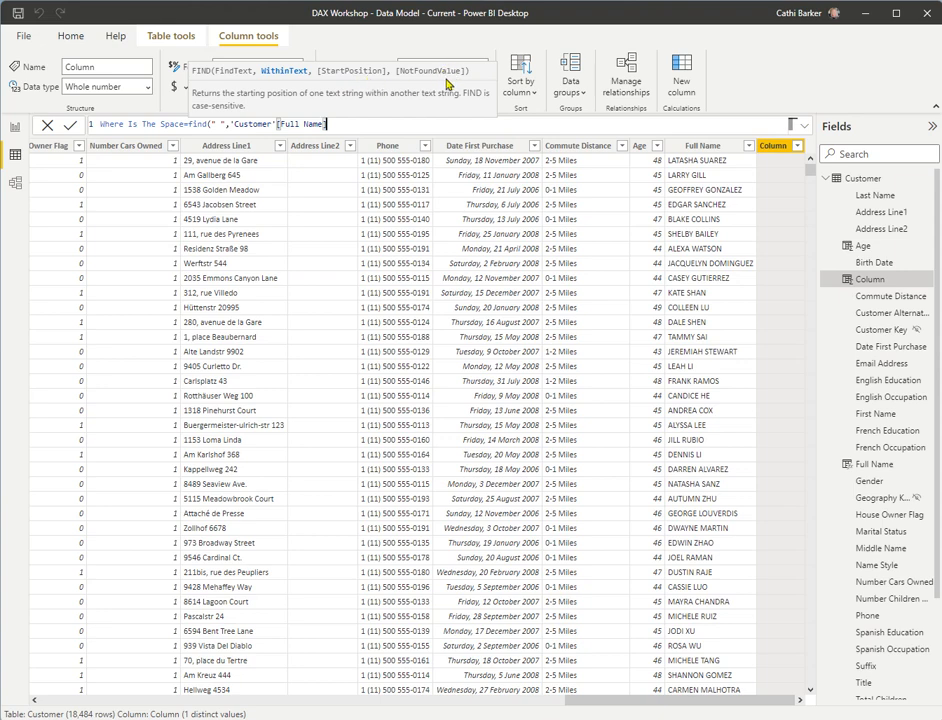
pyautogui.write(')')
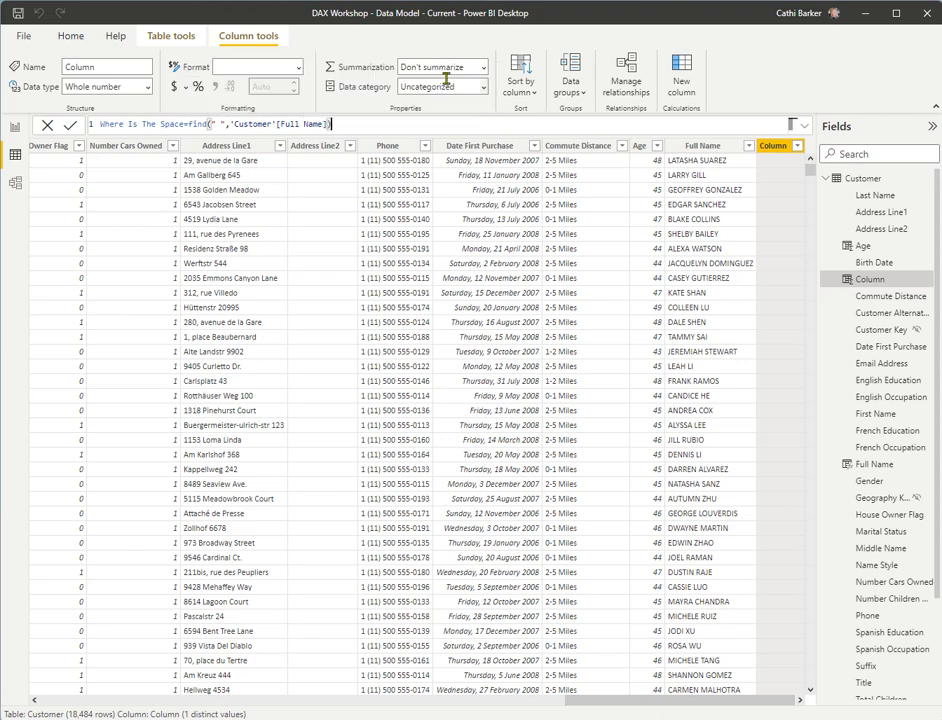
pyautogui.press('Return')
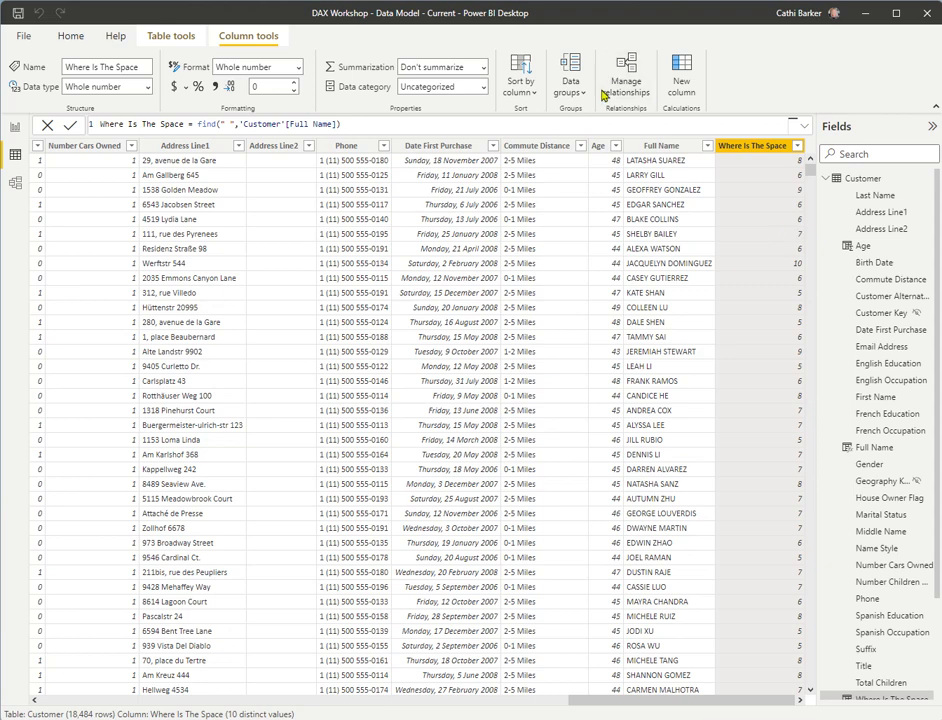
# Rename the column to Firstname in its formula and insert an opening LEFT function before FIND
pyautogui.moveTo(185, 124); pyautogui.dragTo(93, 128)
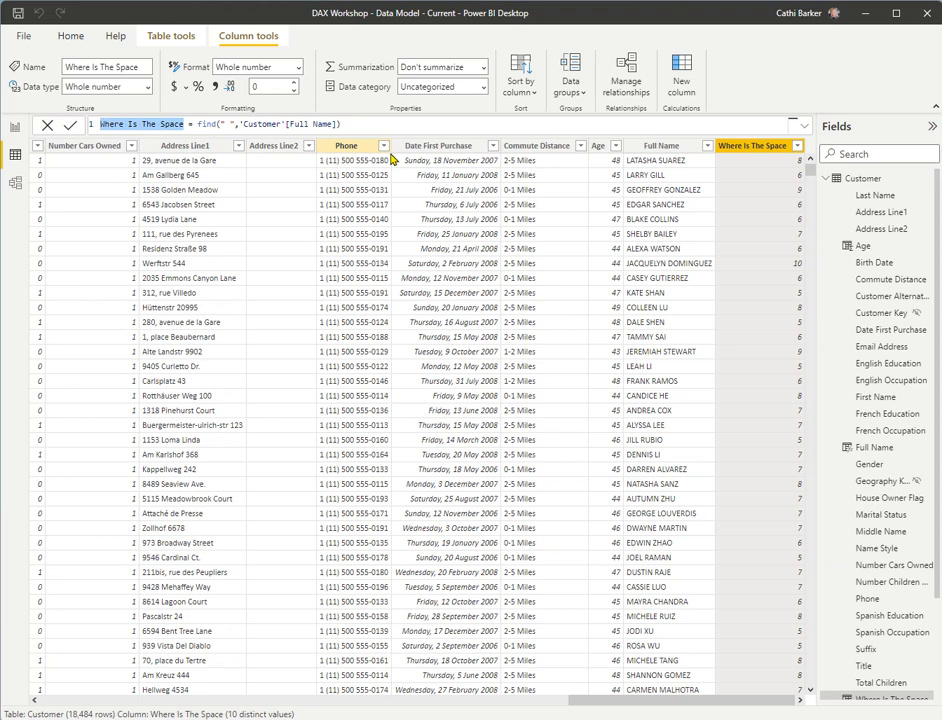
pyautogui.write('Firstname')
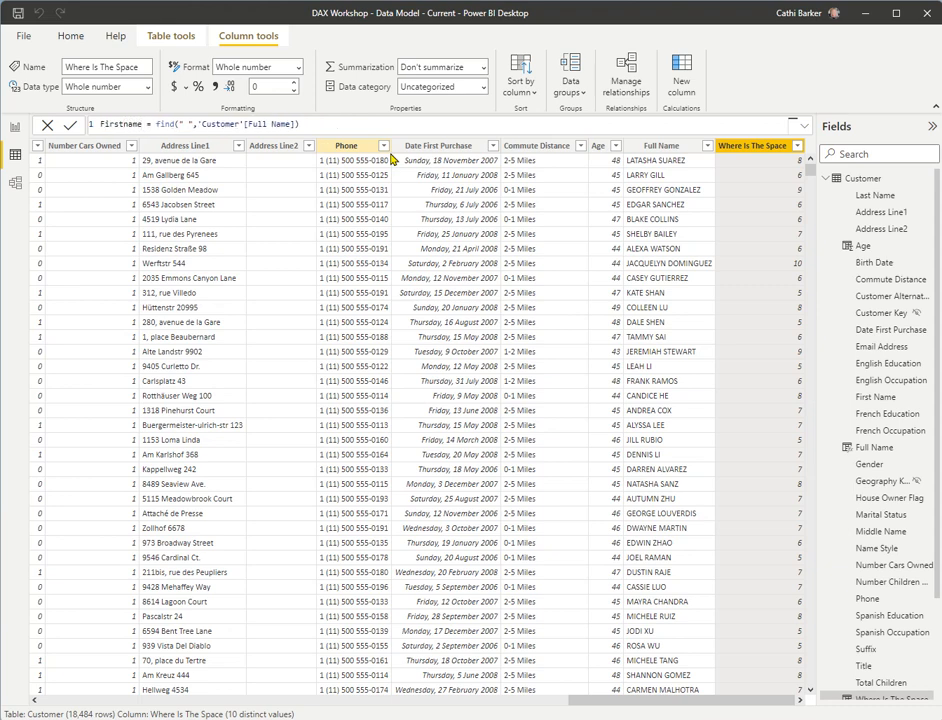
pyautogui.press('Right')
pyautogui.press('Right')
pyautogui.press('Right')
pyautogui.press('Right')
pyautogui.press('Right')
pyautogui.press('Left')
pyautogui.press('Left')
pyautogui.write('left')
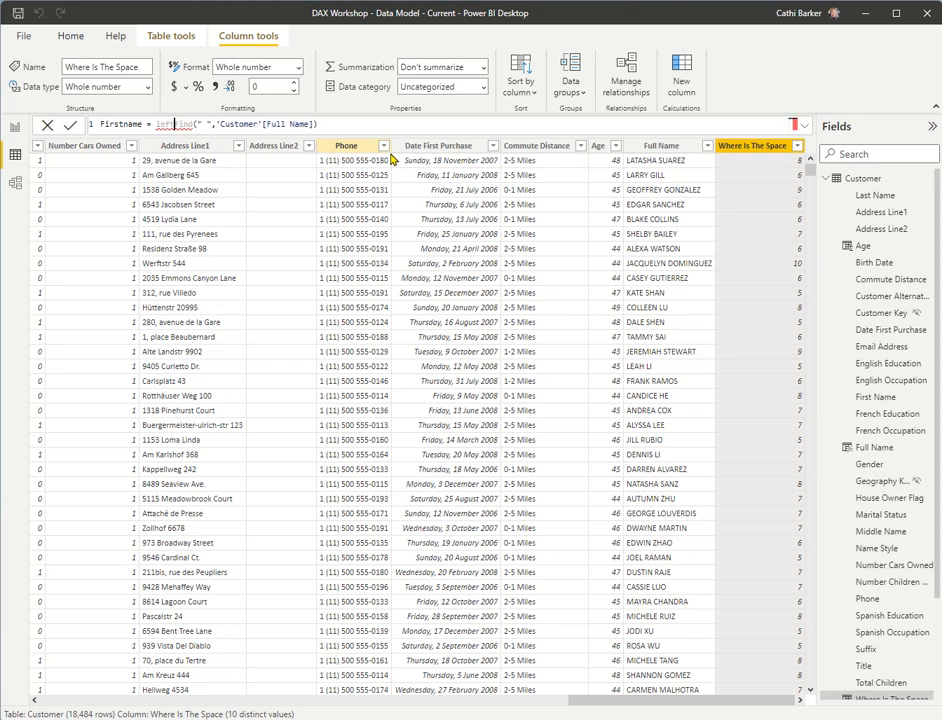
pyautogui.write('(')
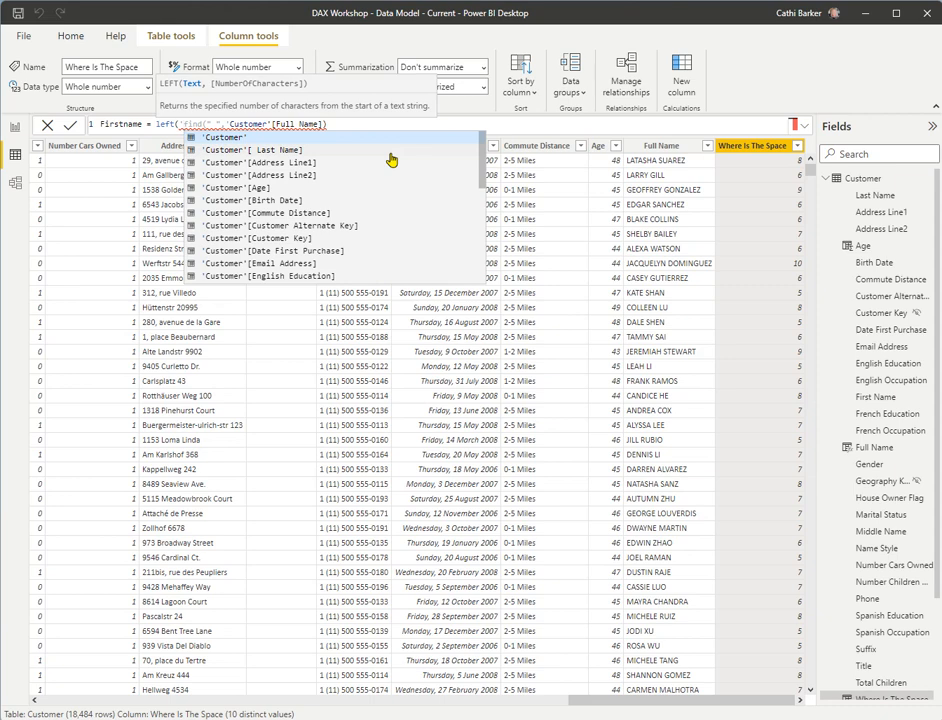
# Set 'Customer'[Full Name] as the LEFT text with the FIND expression as its number of characters, and commit the formula
pyautogui.press('Down')
pyautogui.press('Down')
pyautogui.press('Down')
pyautogui.press('Down')
pyautogui.press('Down')
pyautogui.press('Down')
pyautogui.press('Down')
pyautogui.press('Down')
pyautogui.press('Down')
pyautogui.press('Down')
pyautogui.press('Down')
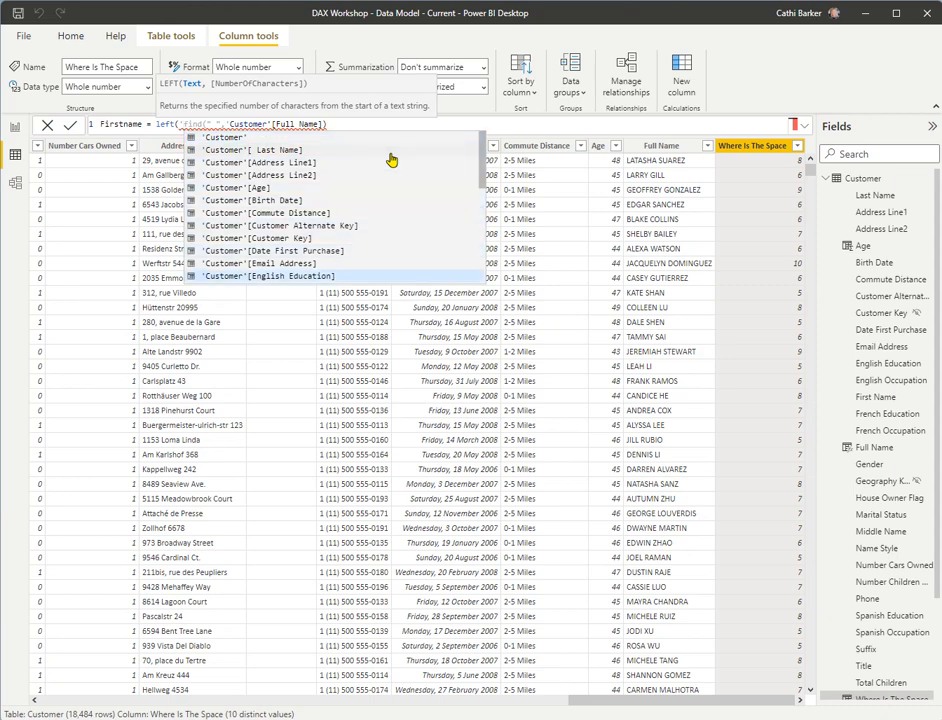
pyautogui.press('Down')
pyautogui.press('Down')
pyautogui.press('Down')
pyautogui.press('Down')
pyautogui.press('Down')
pyautogui.press('Down')
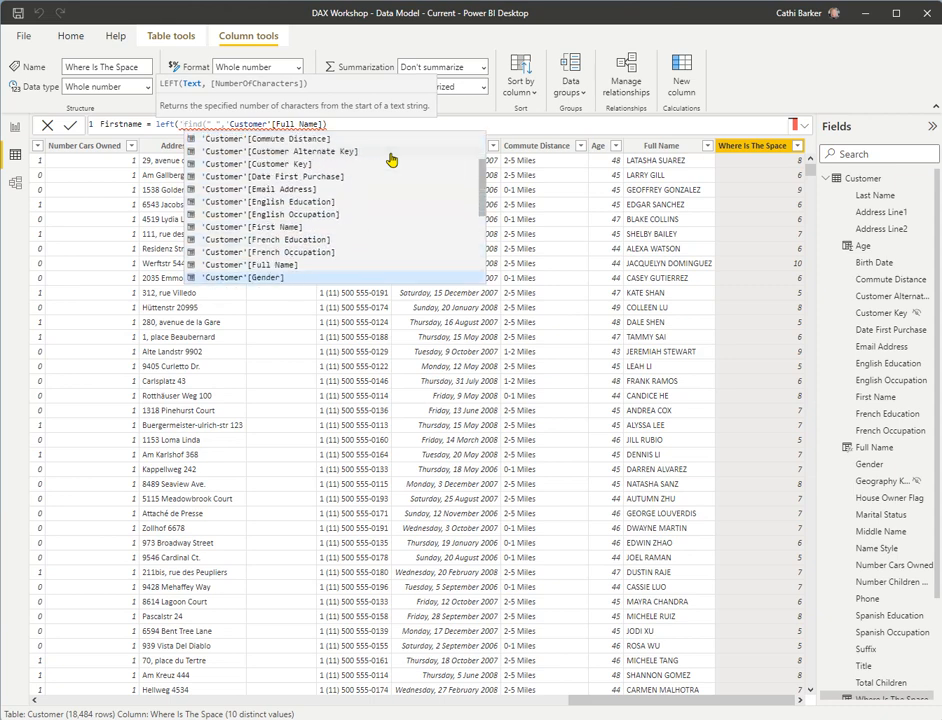
pyautogui.press('Up')
pyautogui.press('Tab')
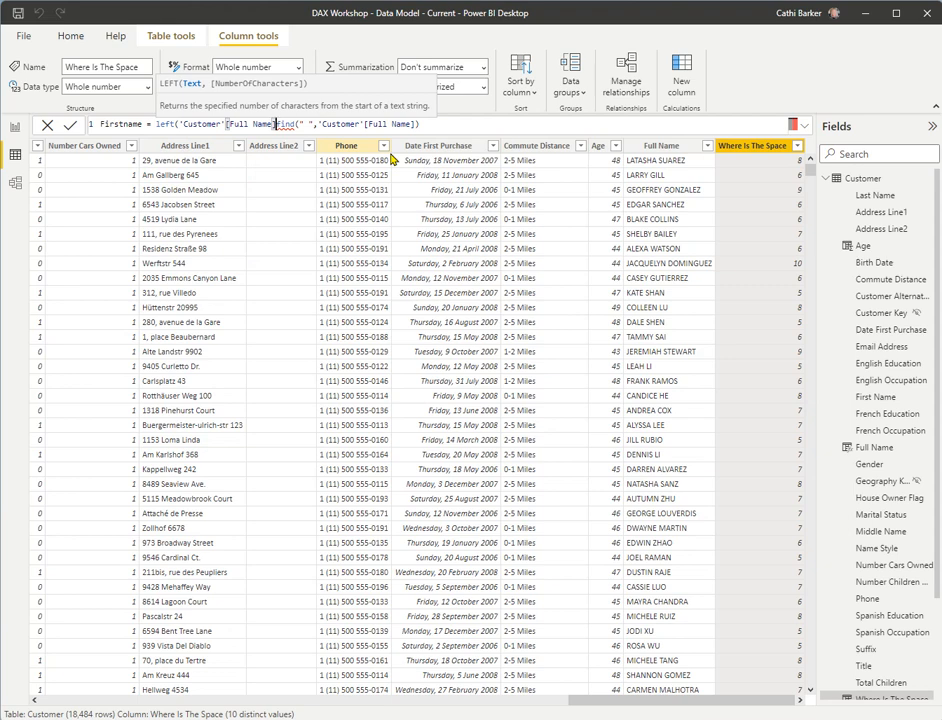
pyautogui.write(',')
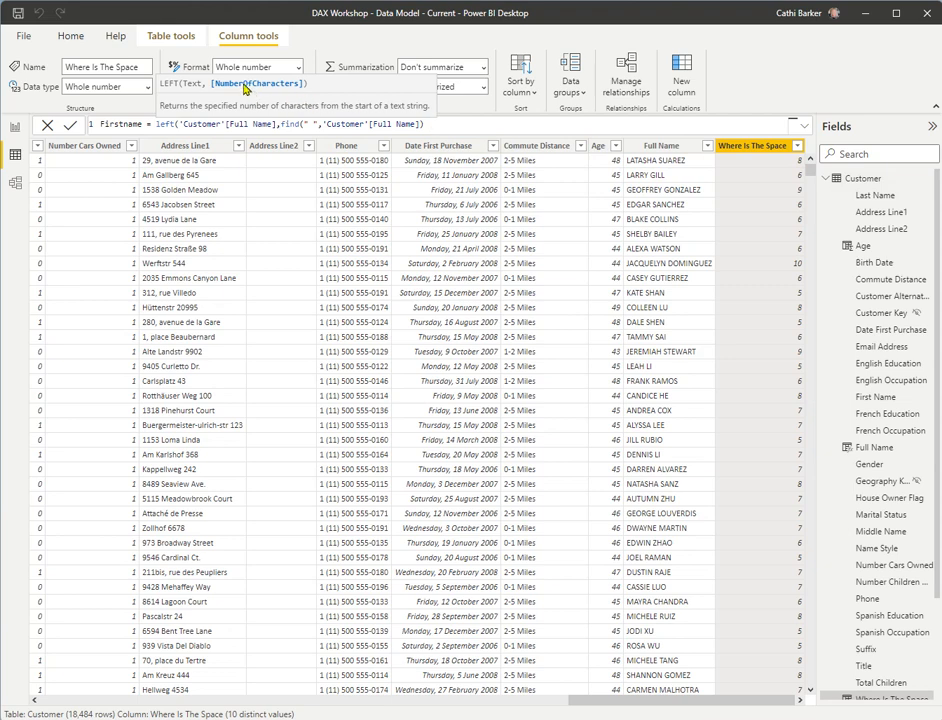
pyautogui.write(')')
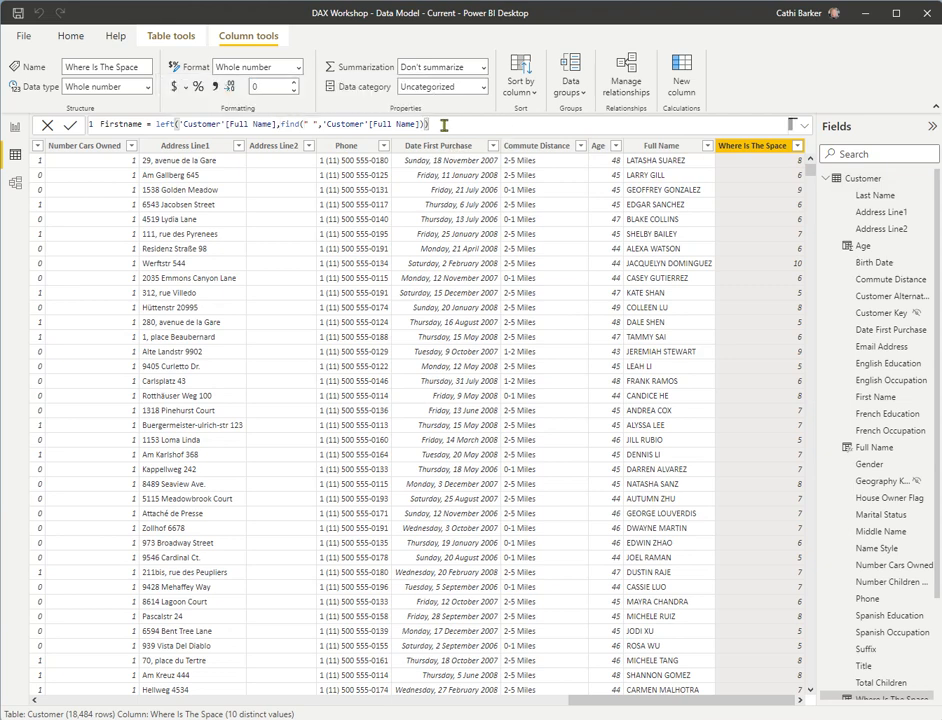
pyautogui.press('Return')
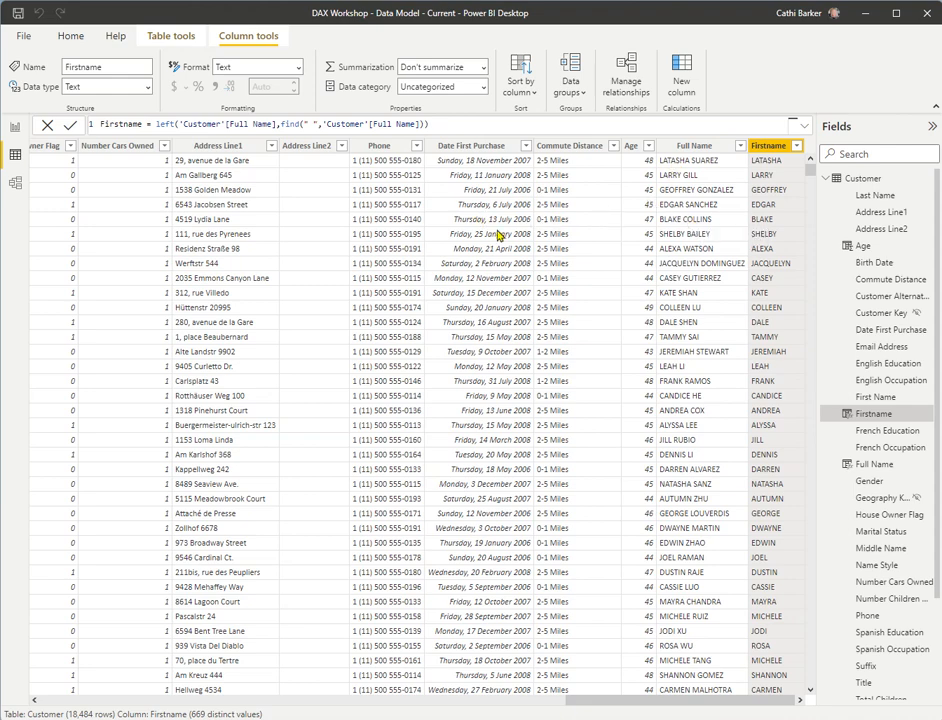
# Rename the Firstname column to "Length of my full Name" in its formula
pyautogui.doubleClick(125, 124)
pyautogui.write('Leng')
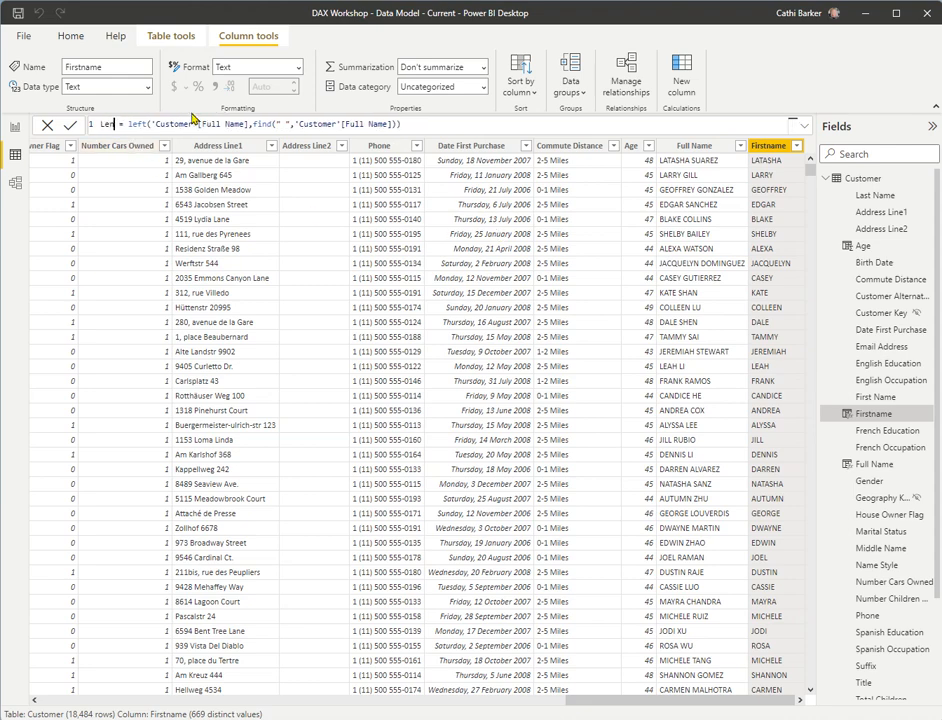
pyautogui.write('th of my ')
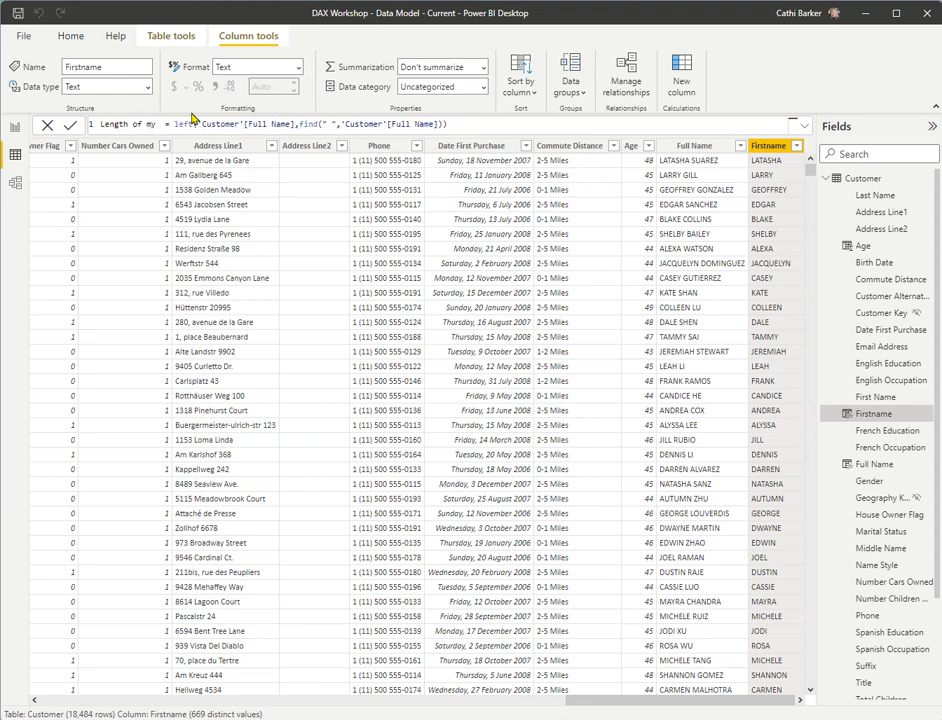
pyautogui.write('full Name')
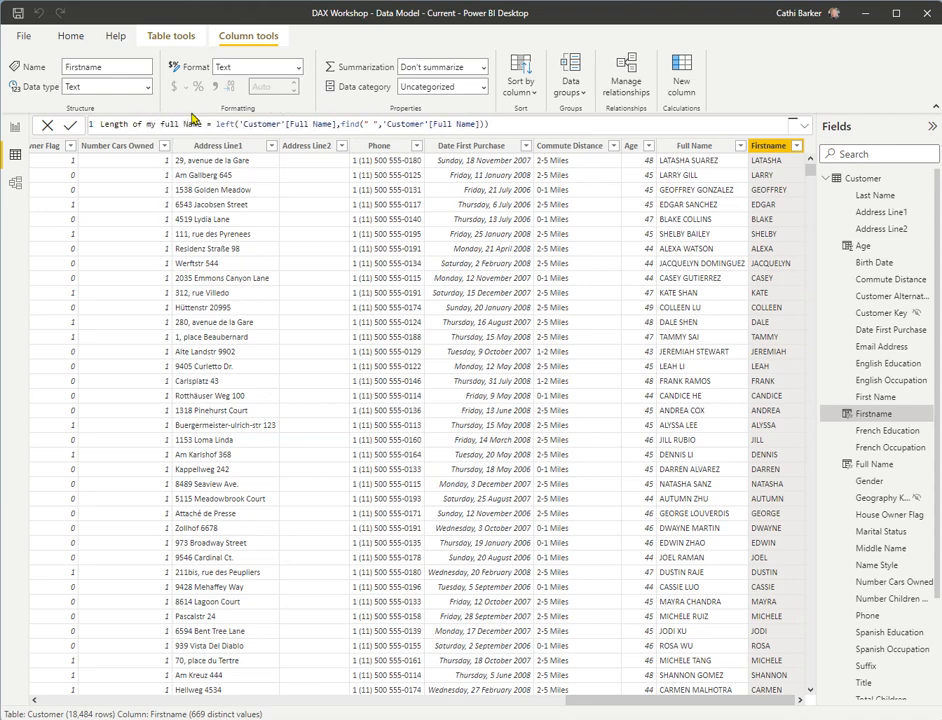
# Replace the LEFT function in the column formula with LEN
pyautogui.press('Right')
pyautogui.press('Right')
pyautogui.press('Right')
pyautogui.press('Right')
pyautogui.press('Right')
pyautogui.press('Right')
pyautogui.press('Right')
pyautogui.hotkey('ctrl', 'shift', 'Left')
pyautogui.write('len')
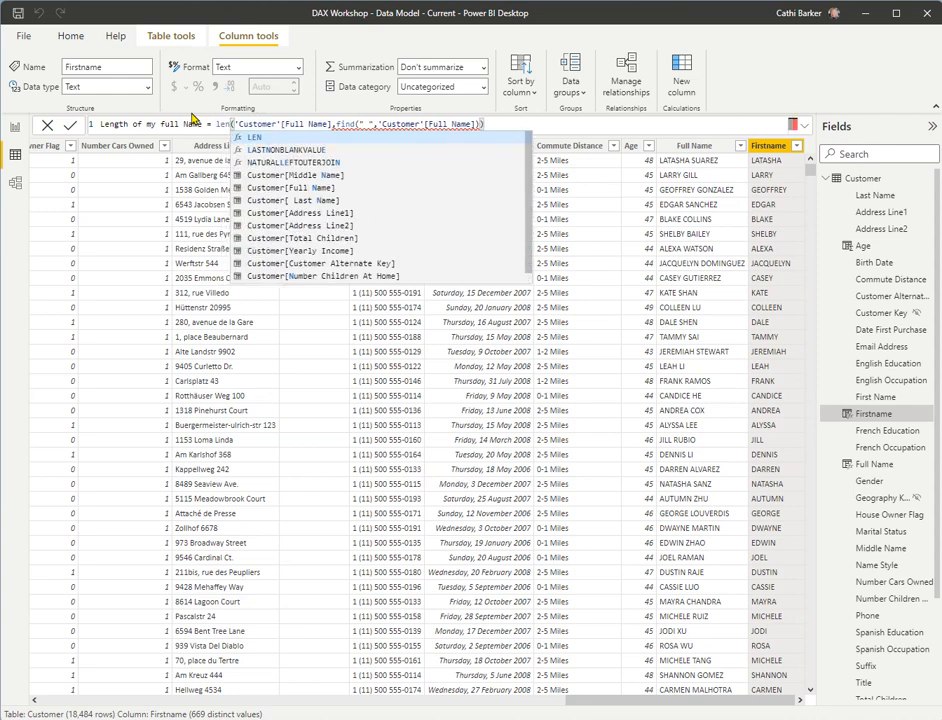
pyautogui.press('Tab')
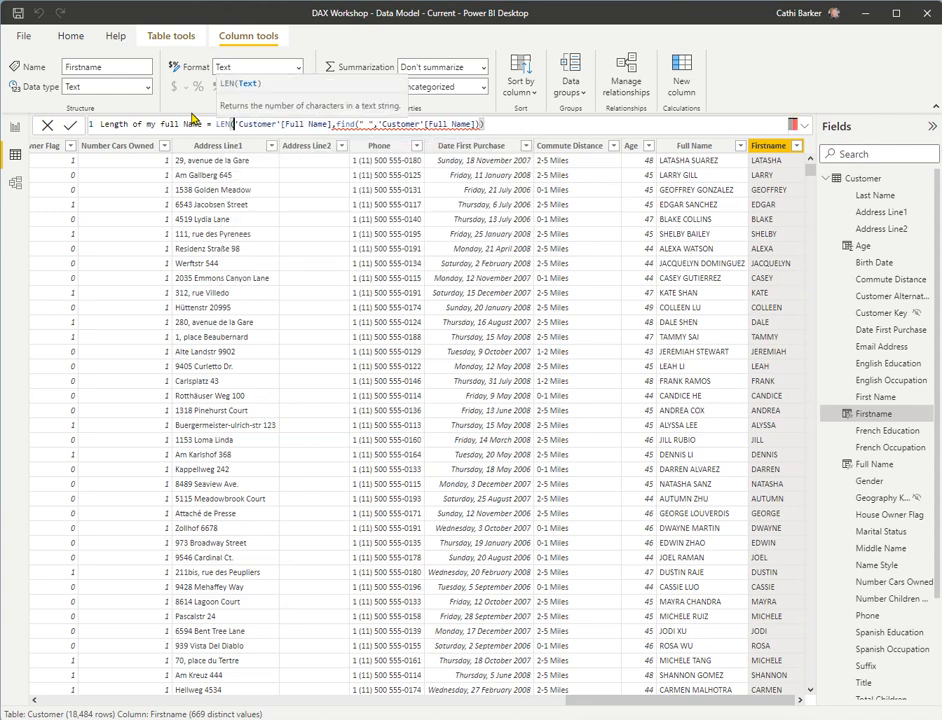
# Remove the FIND argument so the formula reads LEN('Customer'[Full Name]), and commit it
pyautogui.press('Right')
pyautogui.press('Right')
pyautogui.press('Right')
pyautogui.press('Right')
pyautogui.press('Right')
pyautogui.press('Right')
pyautogui.press('Right')
pyautogui.press('Right')
pyautogui.press('Right')
pyautogui.press('Right')
pyautogui.press('Right')
pyautogui.press('Right')
pyautogui.press('Right')
pyautogui.press('Right')
pyautogui.press('Right')
pyautogui.press('Right')
pyautogui.press('Right')
pyautogui.press('Right')
pyautogui.press('Right')
pyautogui.press('Right')
pyautogui.press('Right')
pyautogui.press('Right')
pyautogui.hotkey('shift', 'End')
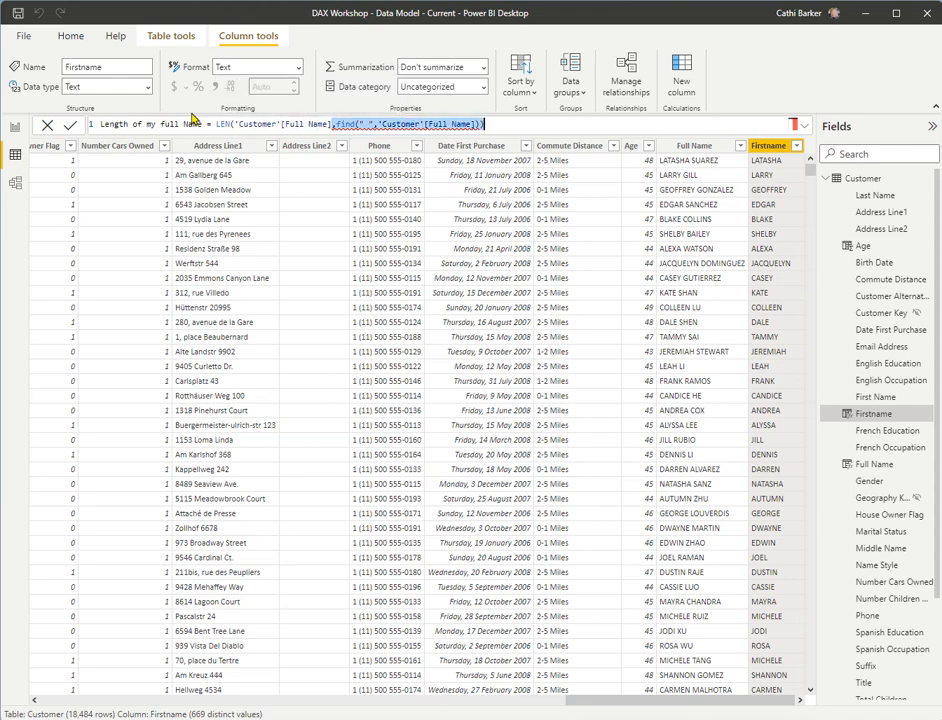
pyautogui.write(')')
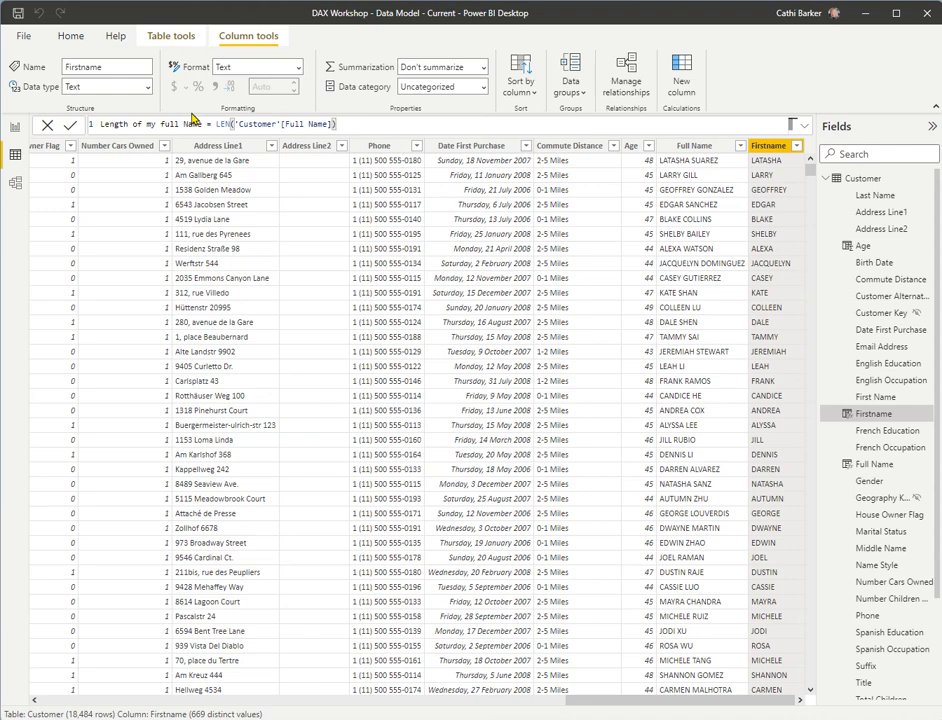
pyautogui.press('Return')
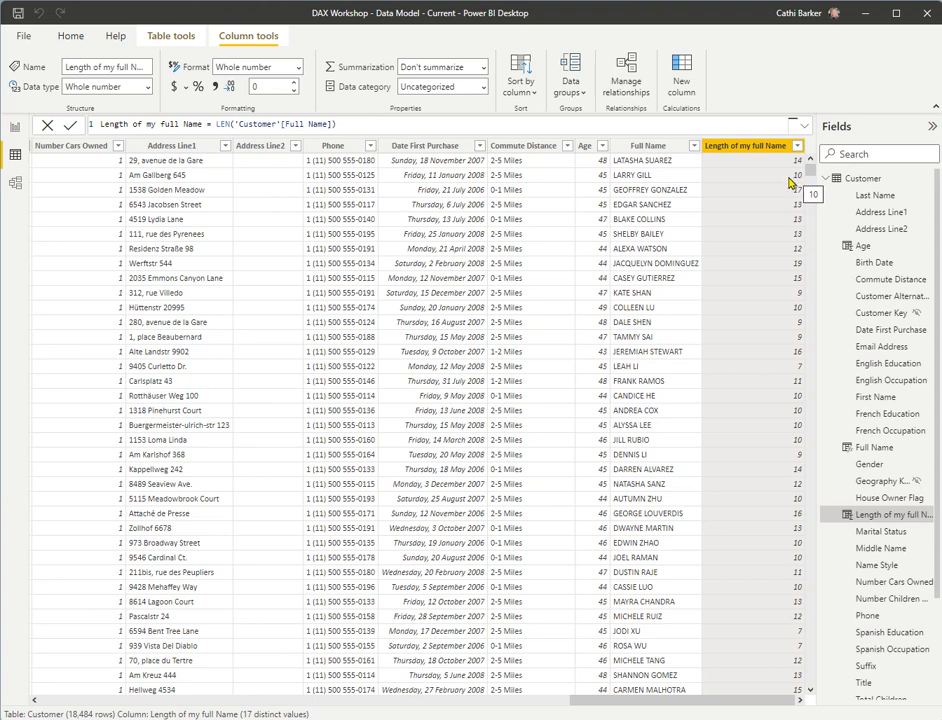
# Rename the "Length of my full Name" column to Initials in its formula
pyautogui.moveTo(207, 124); pyautogui.dragTo(53, 128)
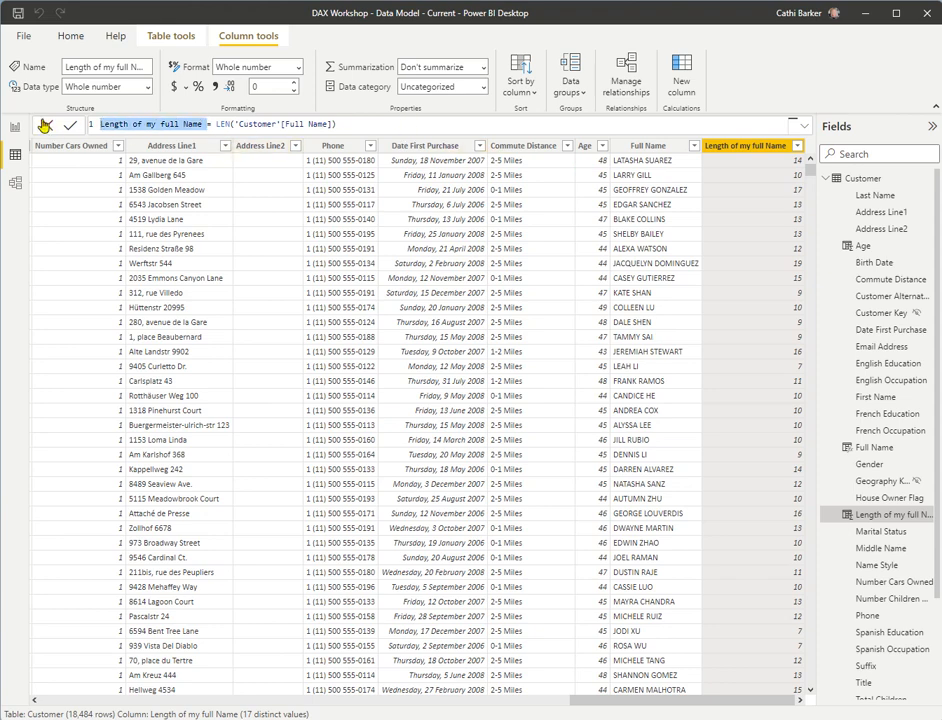
pyautogui.write('Intia')
pyautogui.press('BackSpace')
pyautogui.press('BackSpace')
pyautogui.press('BackSpace')
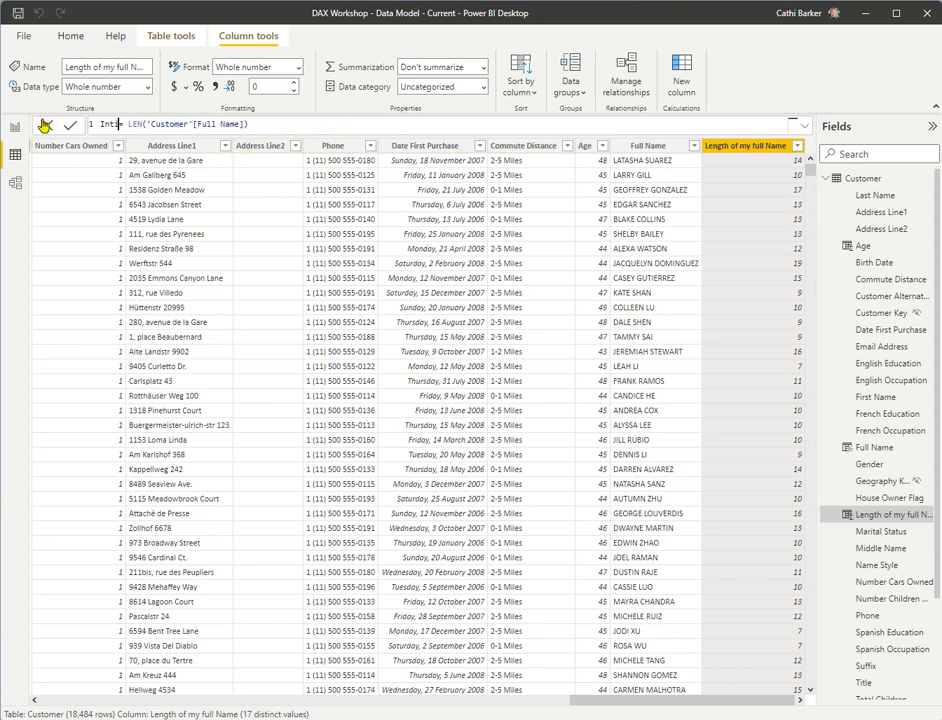
pyautogui.write('itials')
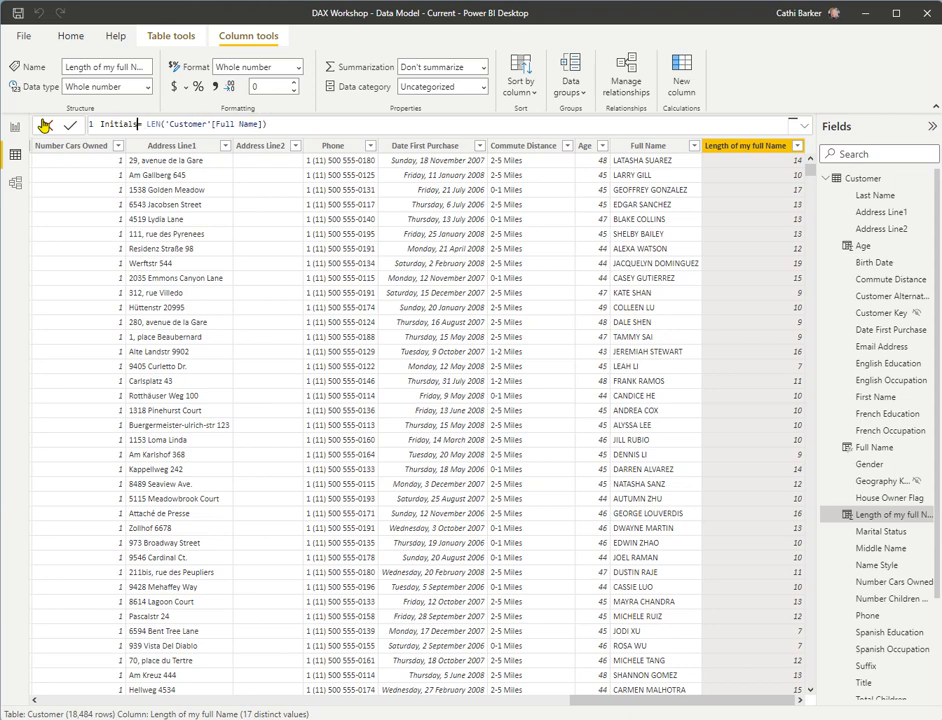
# Replace the LEN function in the Initials column formula with LEFT
pyautogui.click(157, 124)
pyautogui.press('BackSpace')
pyautogui.write('FT')
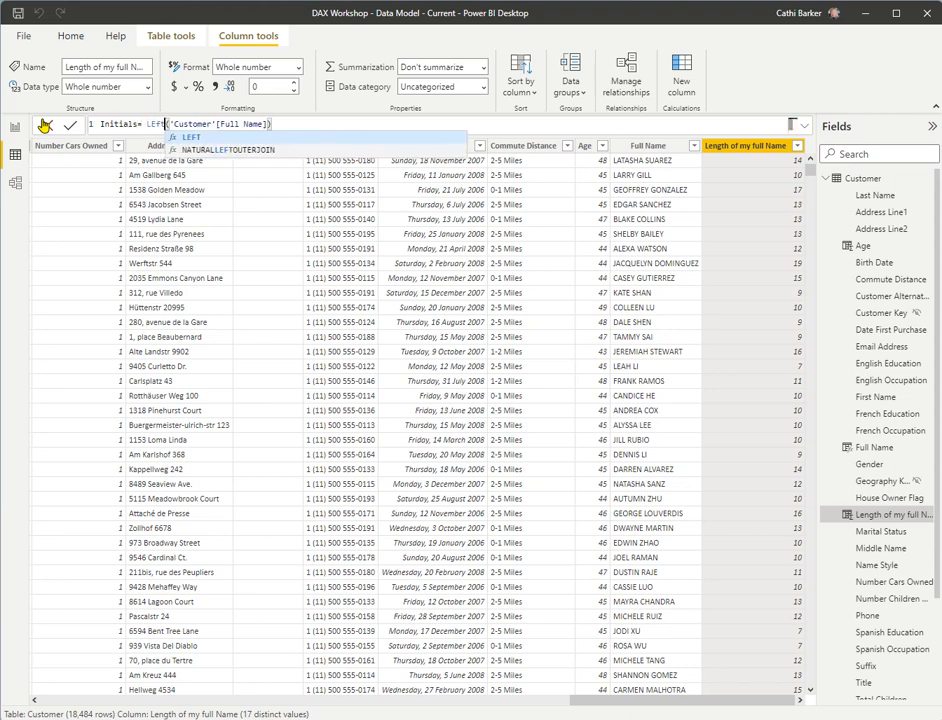
# Add a character count of 1 after 'Customer'[Full Name] in the LEFT function and commit the Initials formula
pyautogui.click(287, 126)
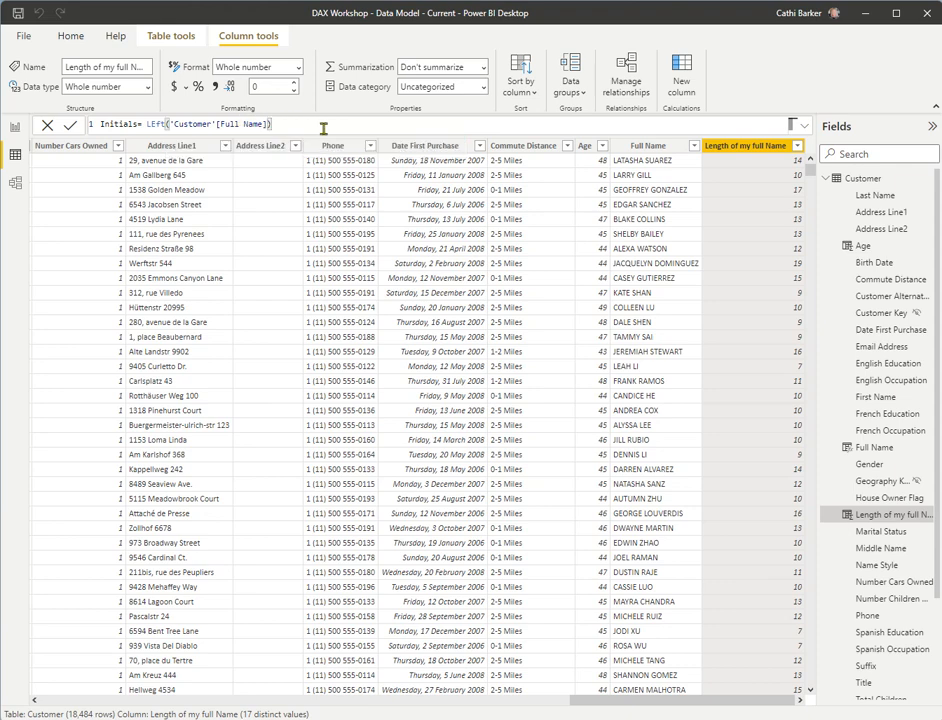
pyautogui.write(',')
pyautogui.press('BackSpace')
pyautogui.press('BackSpace')
pyautogui.write(',1')
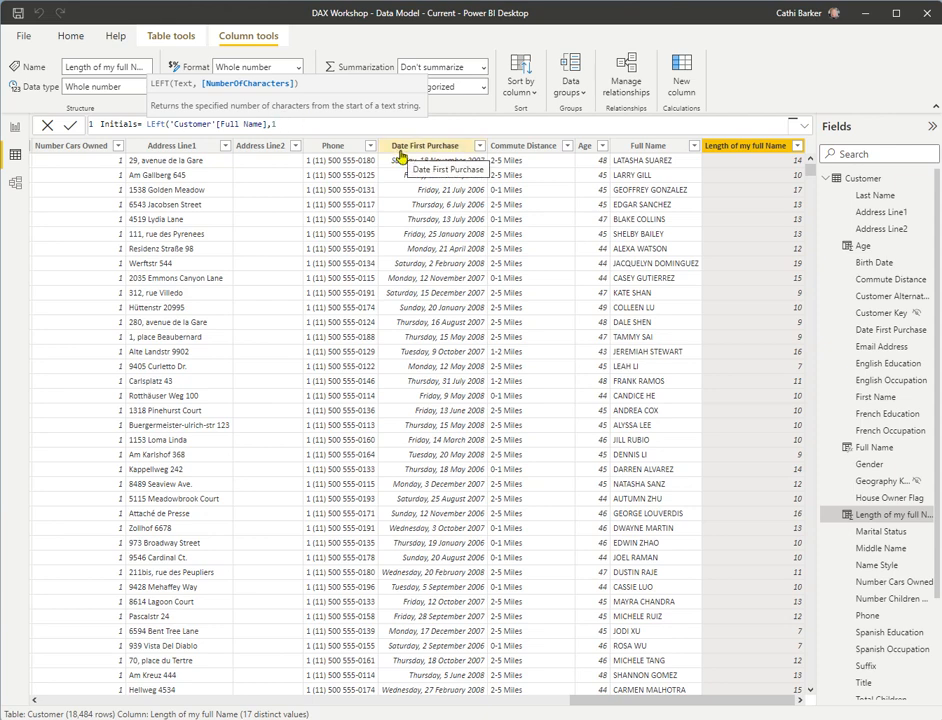
pyautogui.write(')')
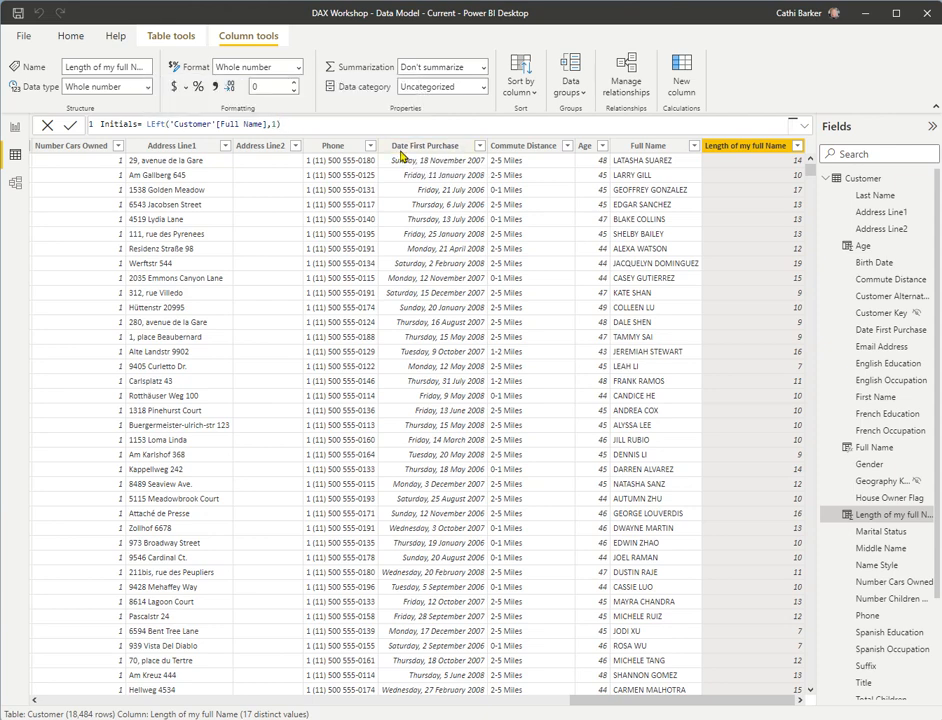
pyautogui.press('Return')
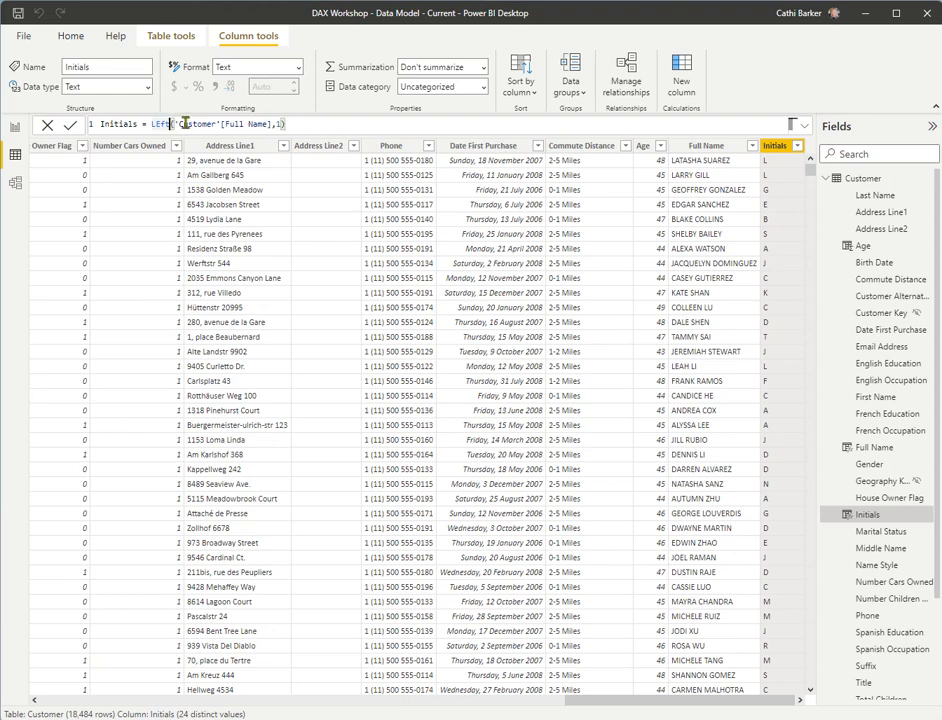
# Replace the LEFT function in the Initials formula with MID
pyautogui.press('BackSpace')
pyautogui.press('BackSpace')
pyautogui.press('BackSpace')
pyautogui.press('BackSpace')
pyautogui.write('M')
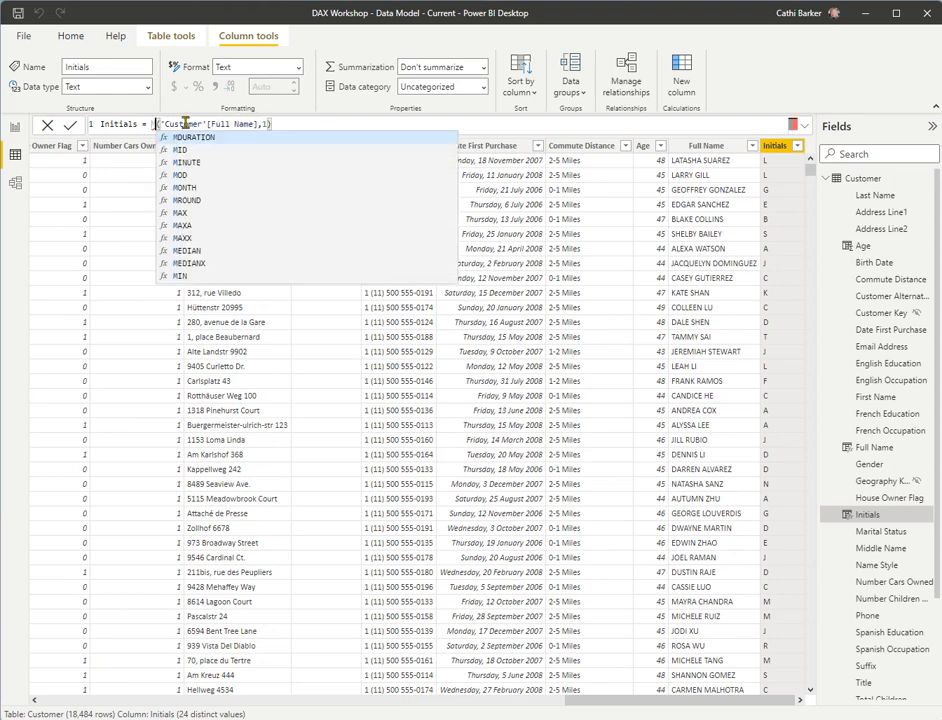
pyautogui.press('Down')
pyautogui.press('Down')
pyautogui.press('Down')
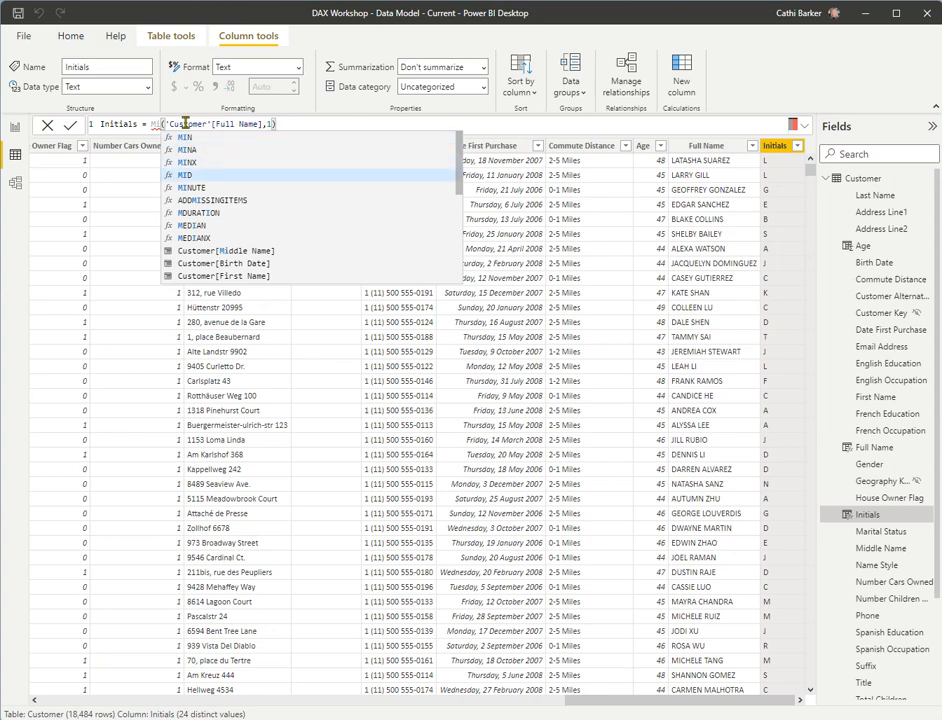
pyautogui.press('Tab')
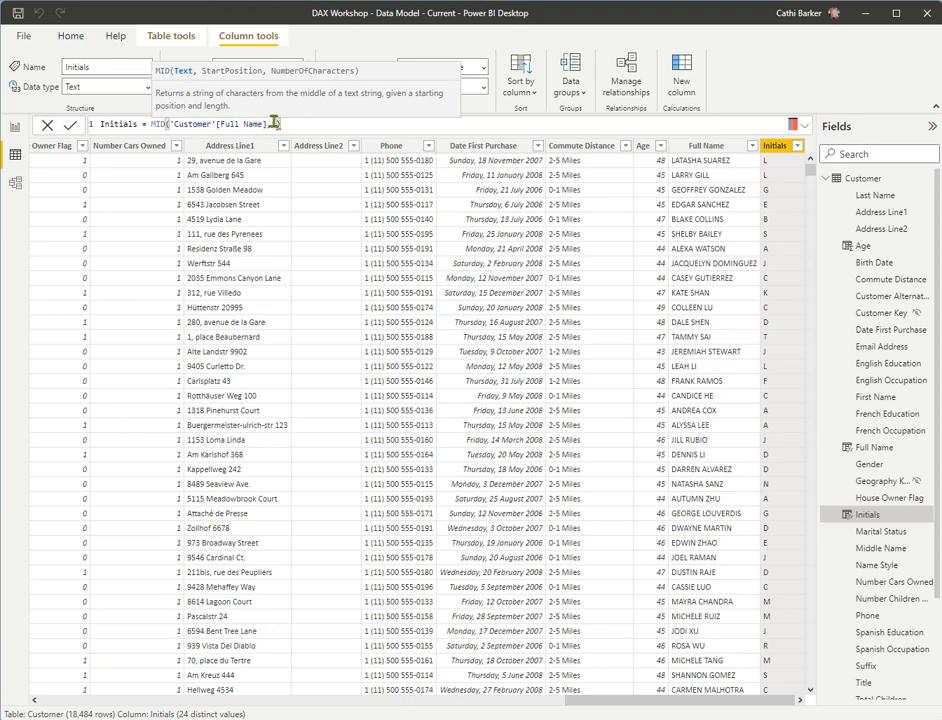
# Replace MID's start position of 1 with a FIND function that searches for a space, " "
pyautogui.write(')')
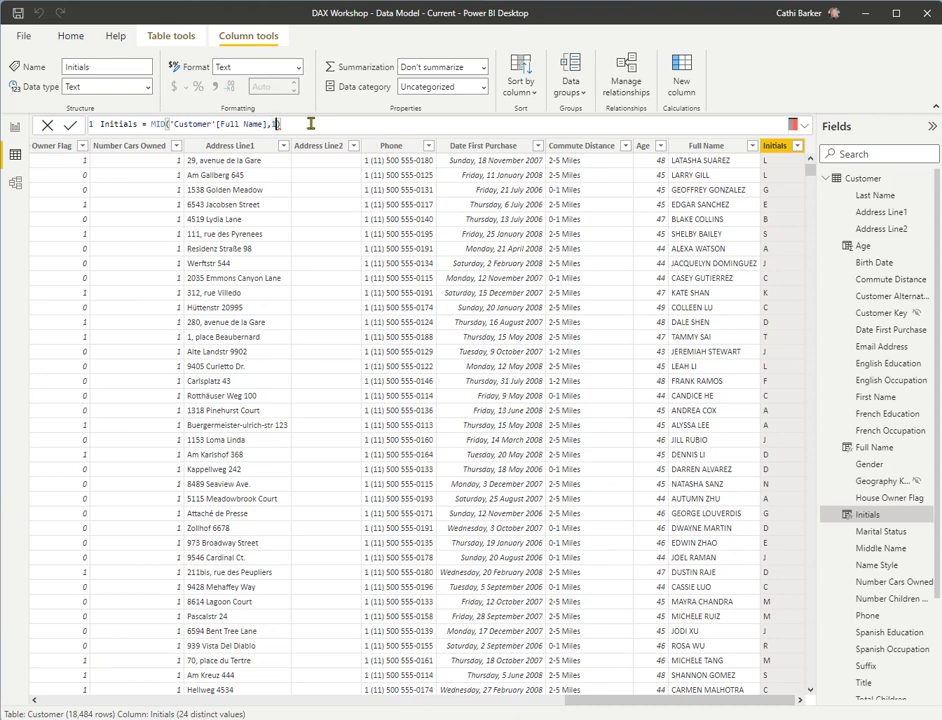
pyautogui.press('BackSpace')
pyautogui.write('find')
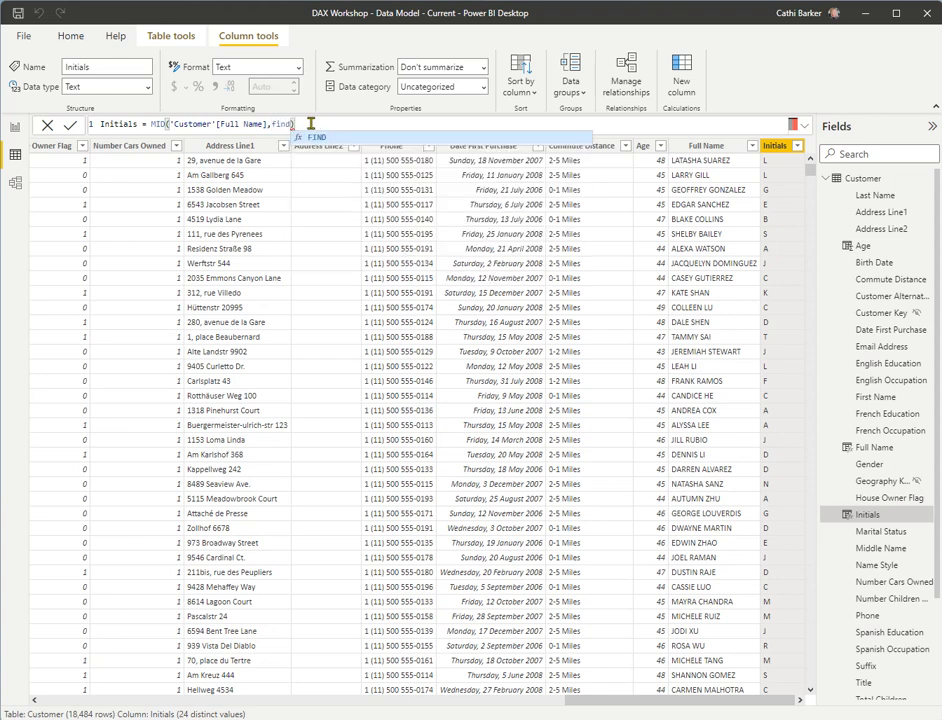
pyautogui.write('("')
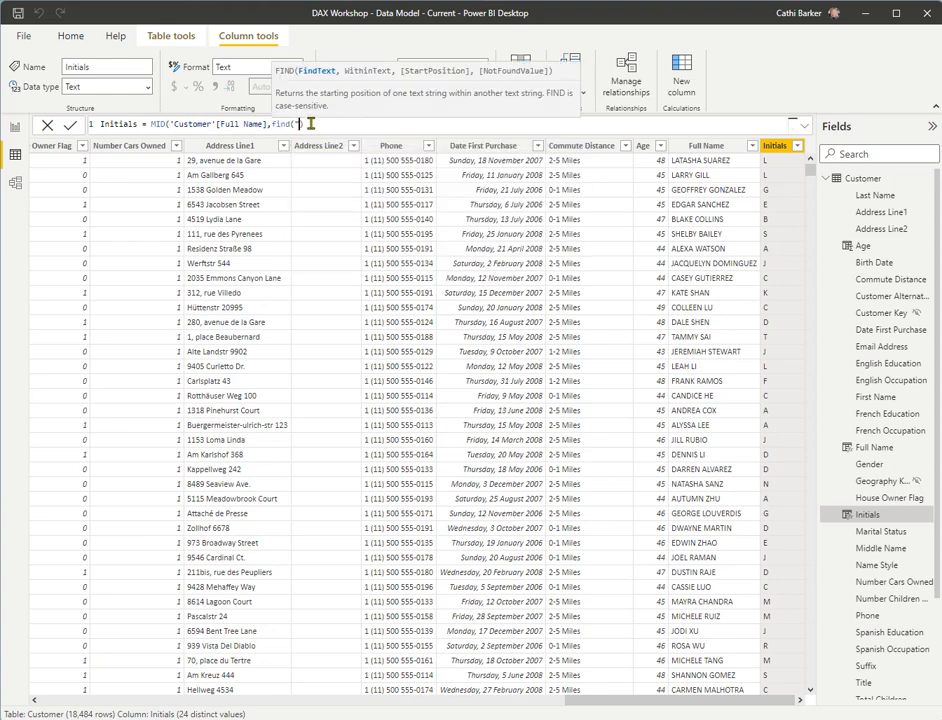
pyautogui.write(' ",')
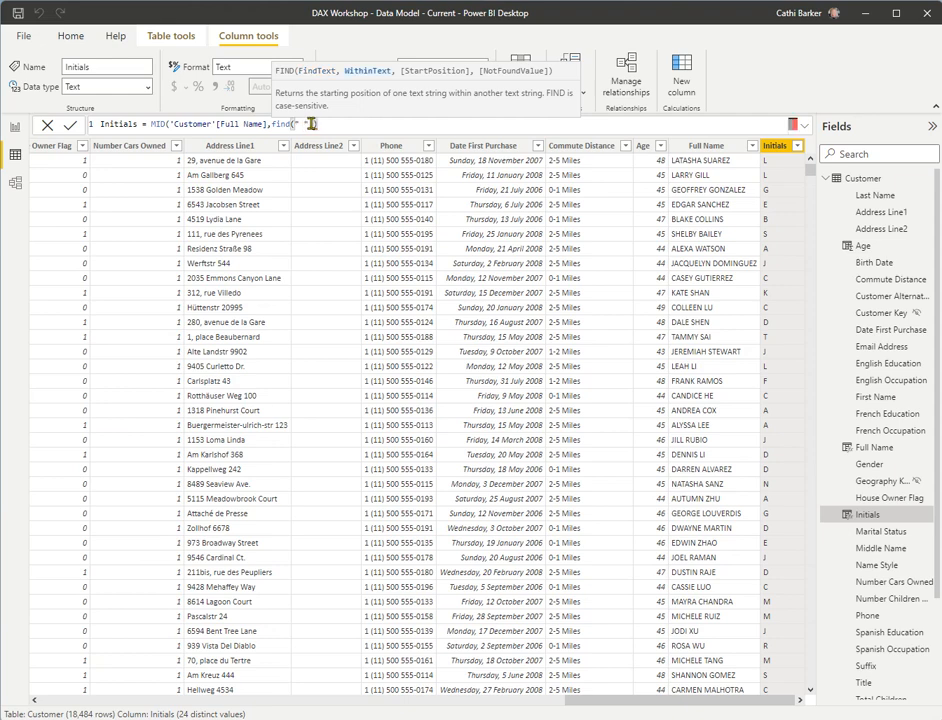
# Set 'Customer'[Full Name] as the text in which FIND searches for the space
pyautogui.write("'")
pyautogui.press('Down')
pyautogui.press('Down')
pyautogui.press('Down')
pyautogui.press('Down')
pyautogui.press('Down')
pyautogui.press('Down')
pyautogui.press('Down')
pyautogui.press('Down')
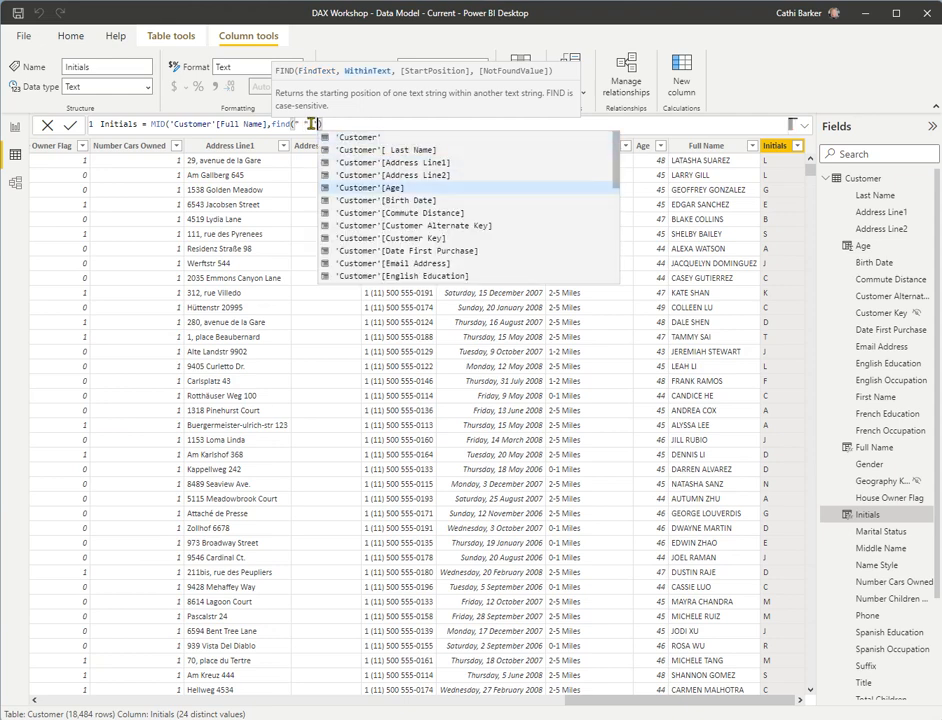
pyautogui.press('Down')
pyautogui.press('Down')
pyautogui.press('Down')
pyautogui.press('Down')
pyautogui.press('Down')
pyautogui.press('Down')
pyautogui.press('Down')
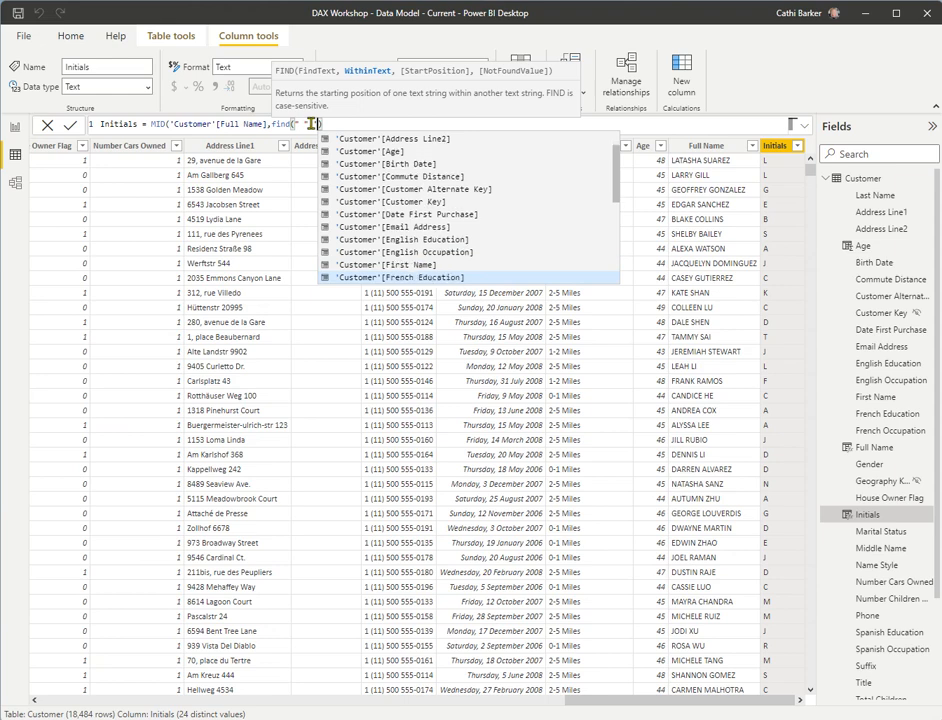
pyautogui.press('Down')
pyautogui.press('Tab')
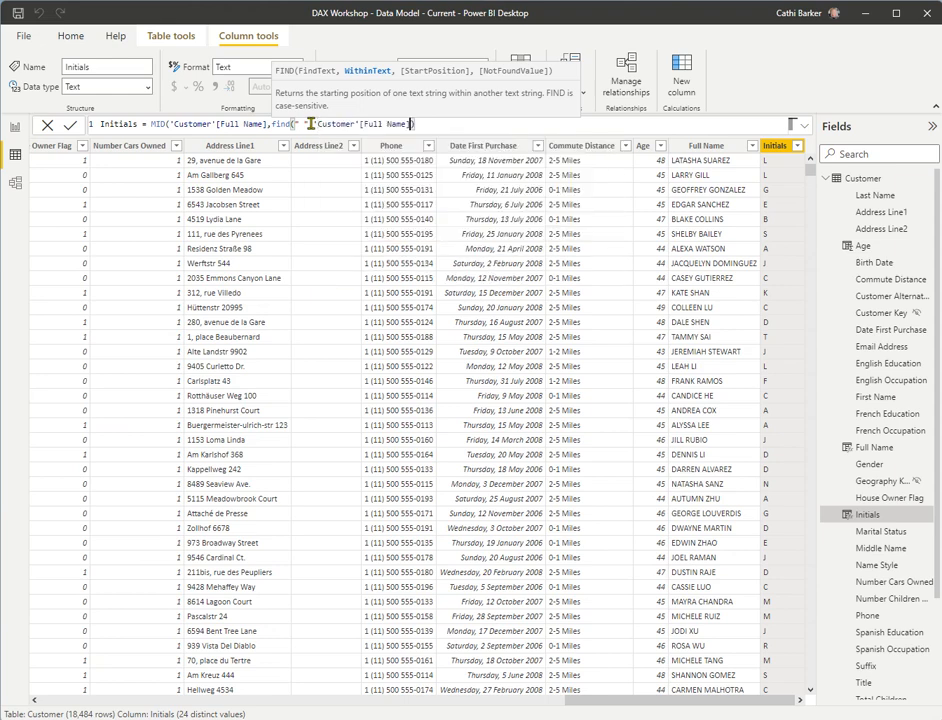
pyautogui.click(310, 123)
pyautogui.write(',')
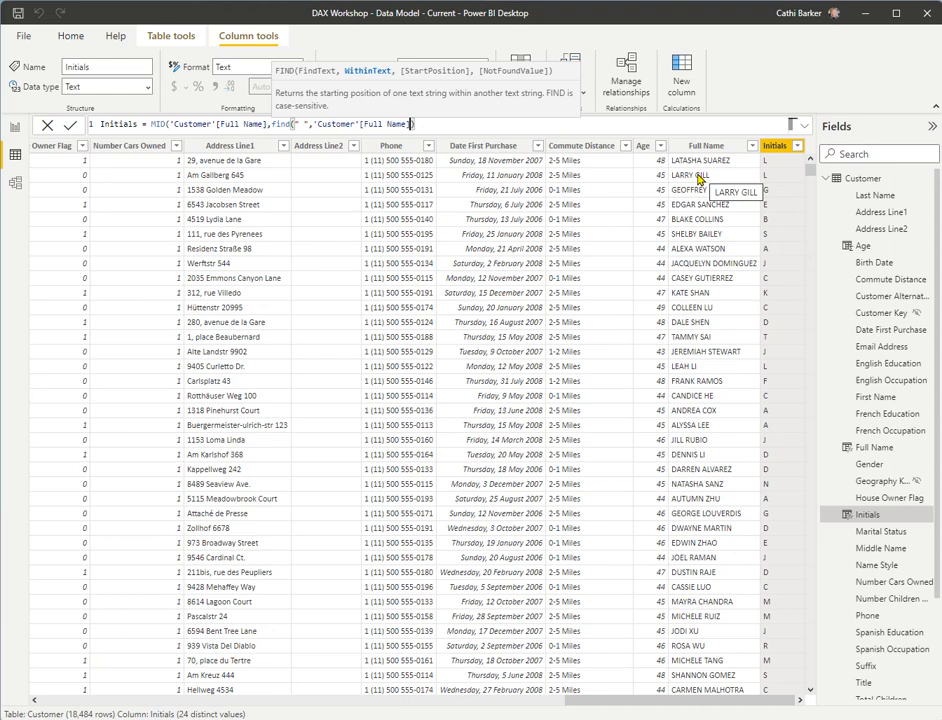
# Add +1 after the FIND function, set MID's number of characters to 1, and commit the formula
pyautogui.click(429, 124)
pyautogui.write('+1')
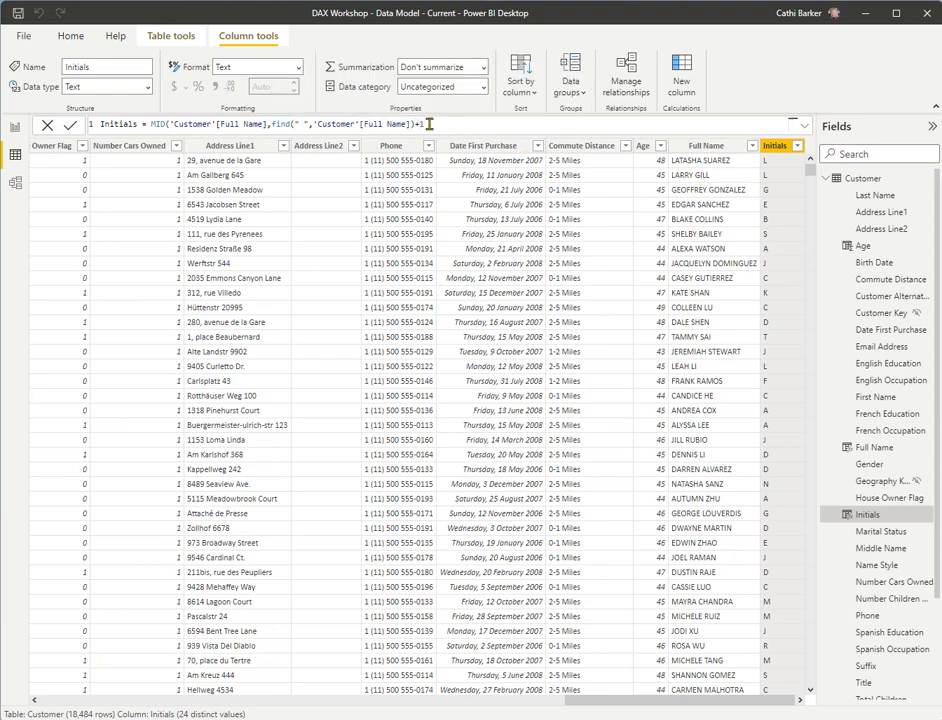
pyautogui.write(',')
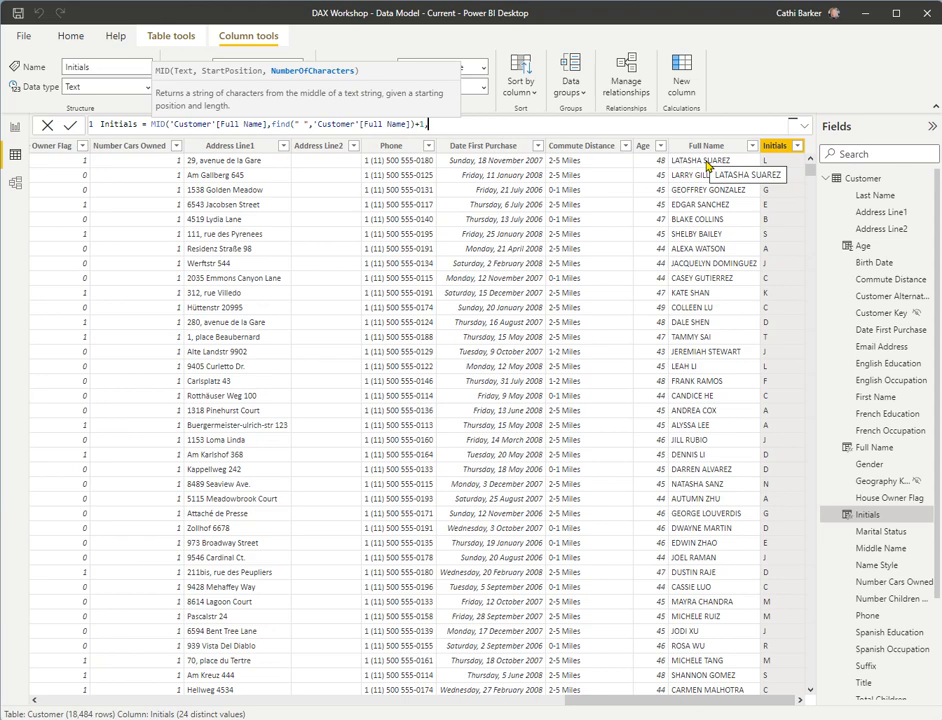
pyautogui.write('1')
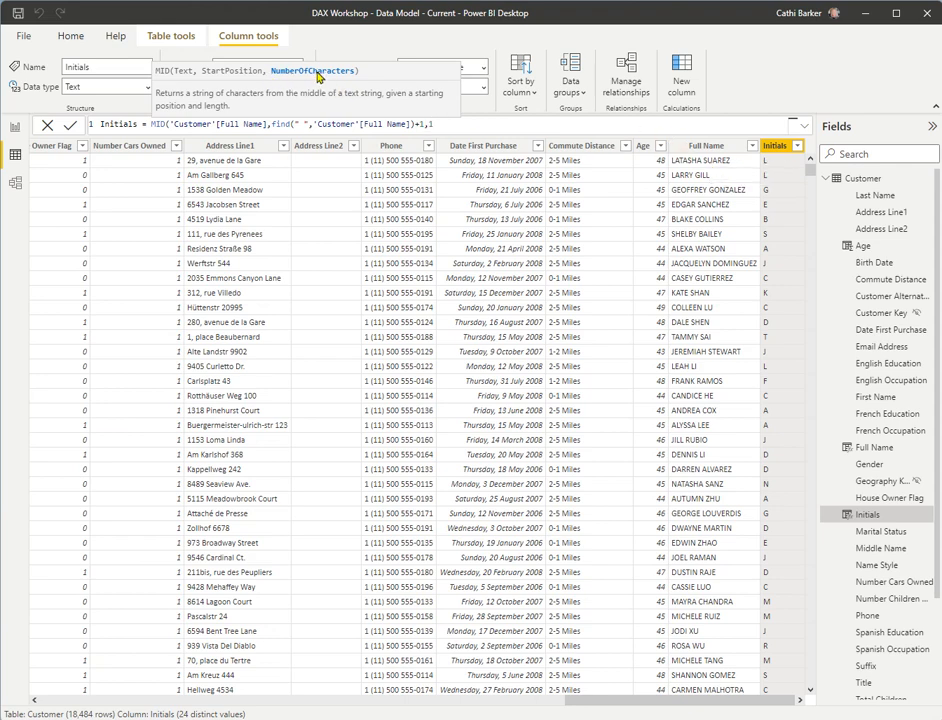
pyautogui.write(')')
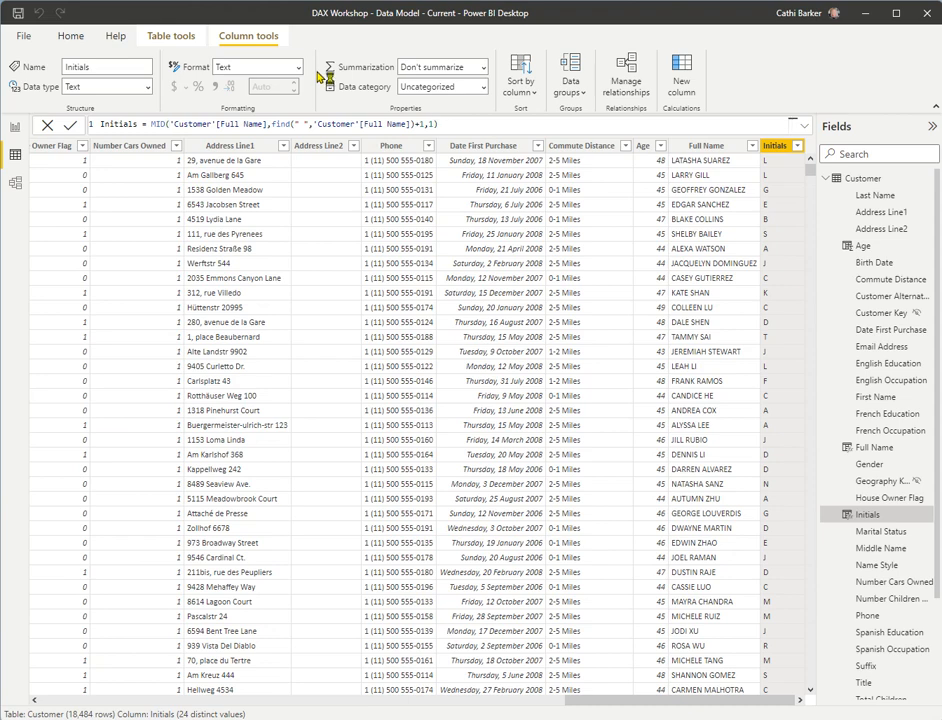
pyautogui.press('Return')
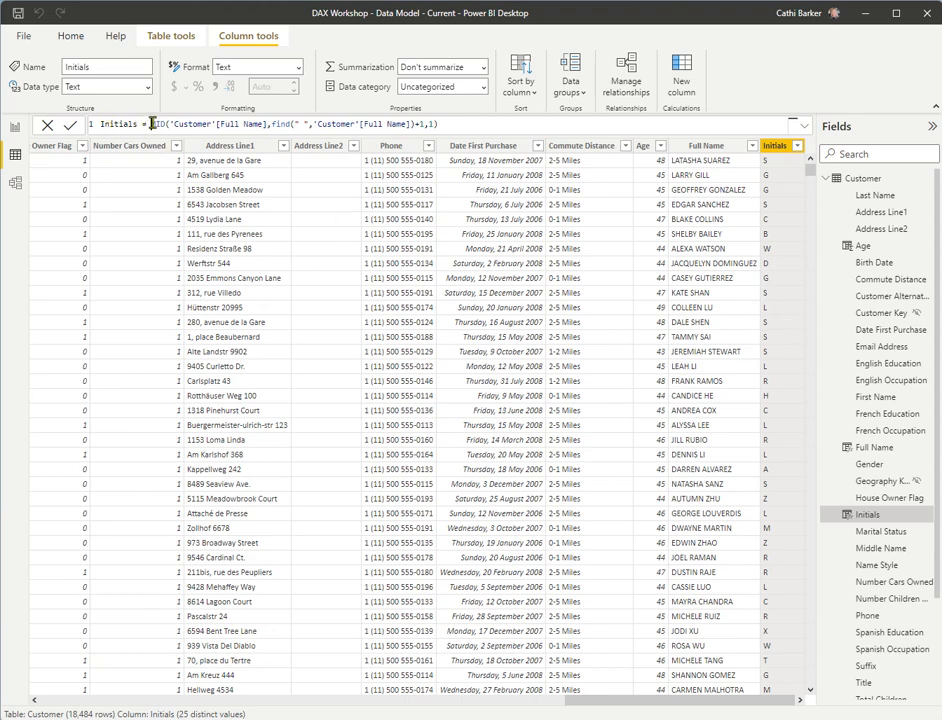
# Insert LEFT('Customer'[Full Name],1) before the MID function in the Initials formula
pyautogui.write('Left(')
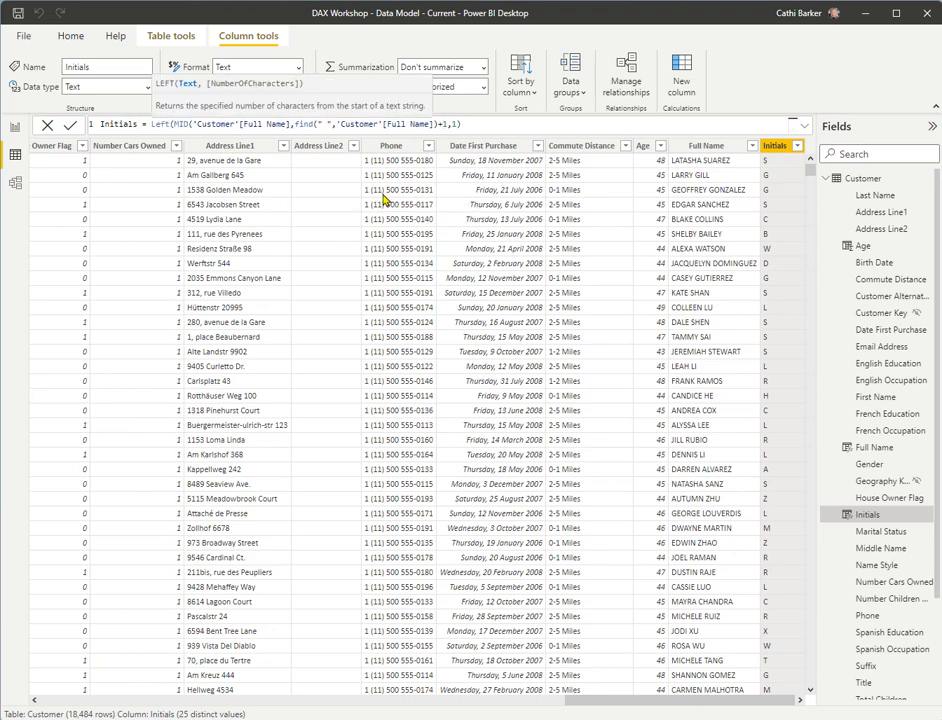
pyautogui.press('Down')
pyautogui.press('Down')
pyautogui.press('Down')
pyautogui.press('Down')
pyautogui.press('Down')
pyautogui.press('Down')
pyautogui.press('Down')
pyautogui.press('Down')
pyautogui.press('Down')
pyautogui.press('Down')
pyautogui.press('Down')
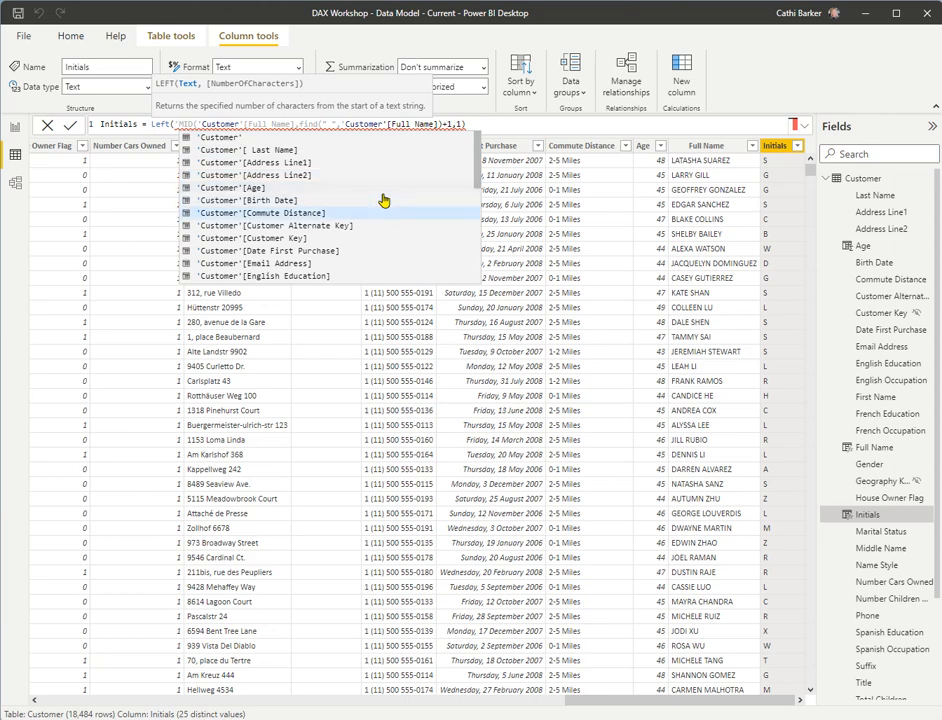
pyautogui.press('Down')
pyautogui.press('Down')
pyautogui.press('Down')
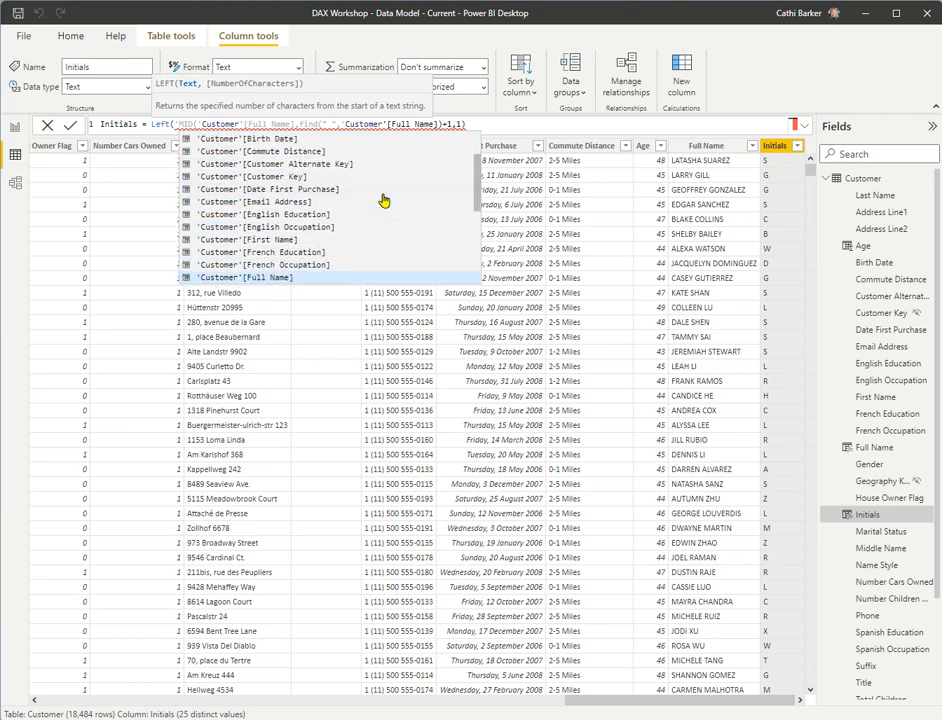
pyautogui.press('Up')
pyautogui.press('Tab')
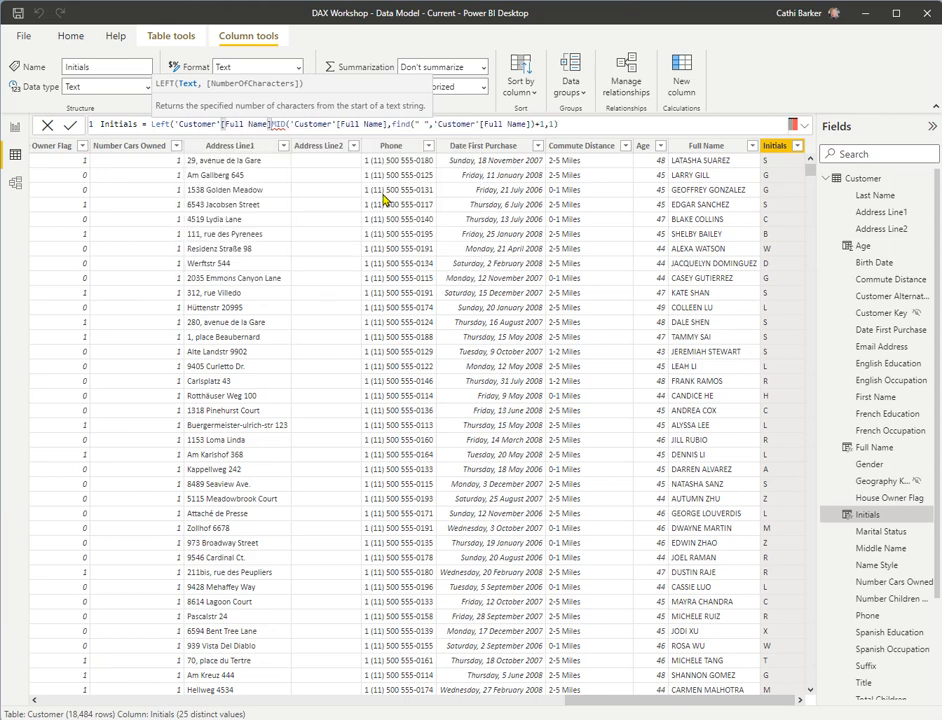
pyautogui.write(',')
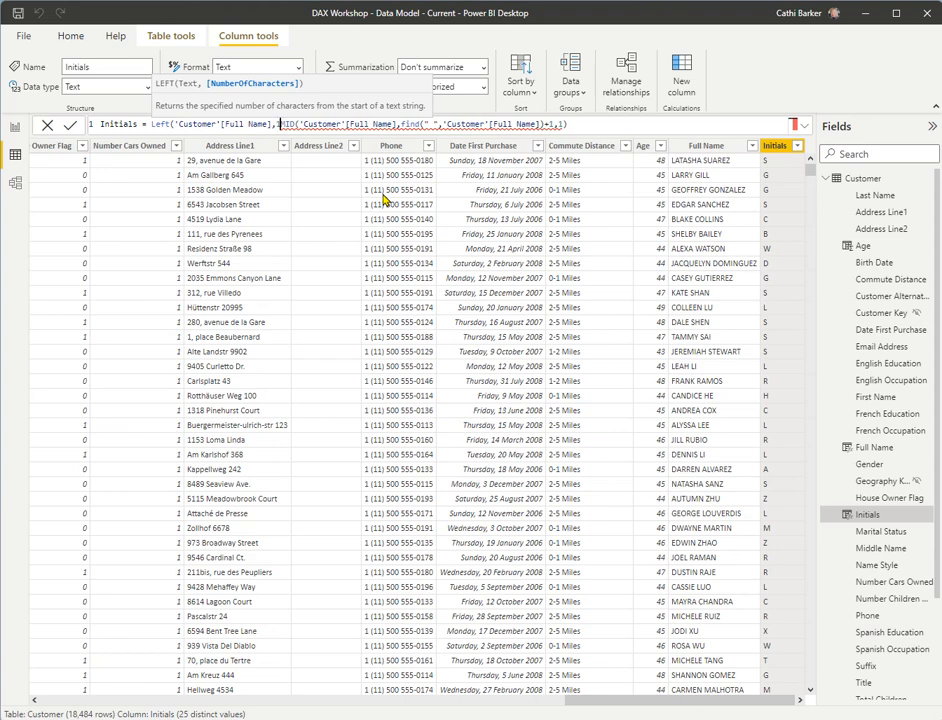
pyautogui.write('1)')
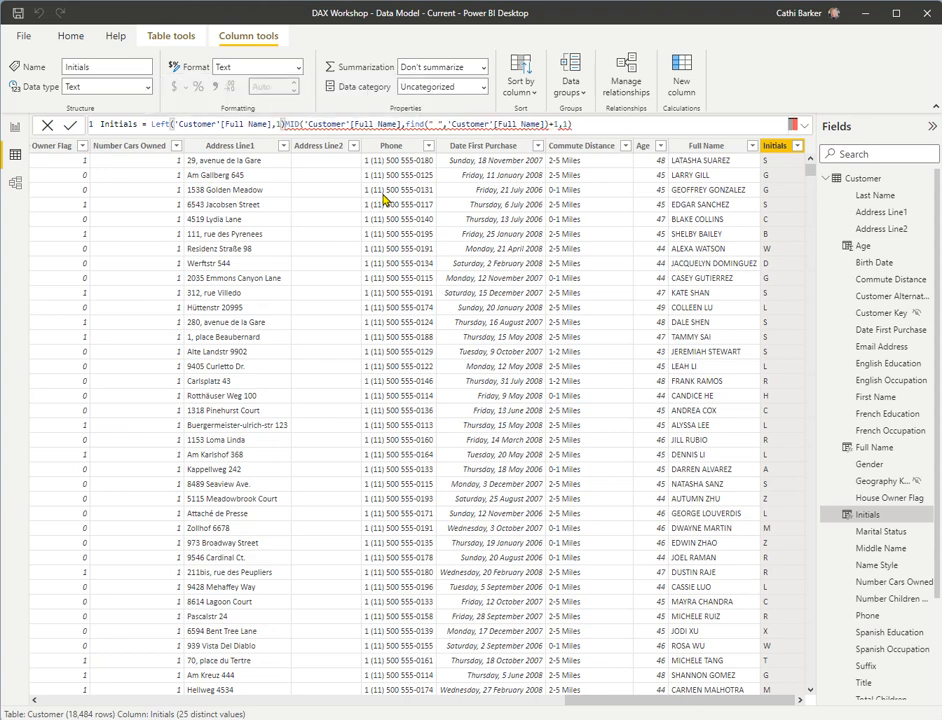
# Join LEFT and MID with &"."&, append &"." to the end of the Initials formula, and commit it
pyautogui.write('&')
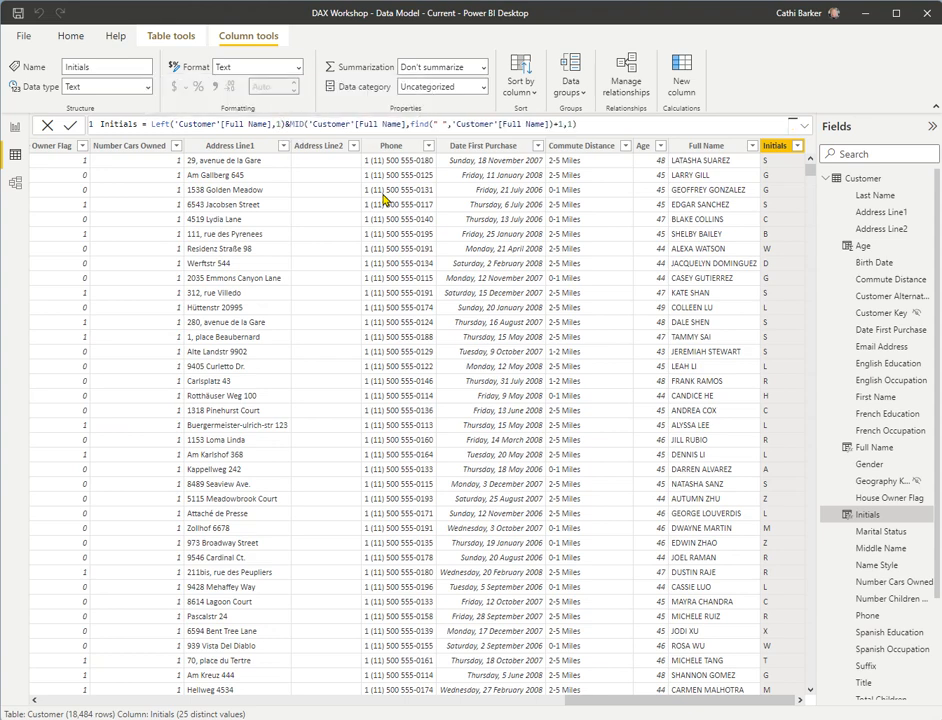
pyautogui.write('" "')
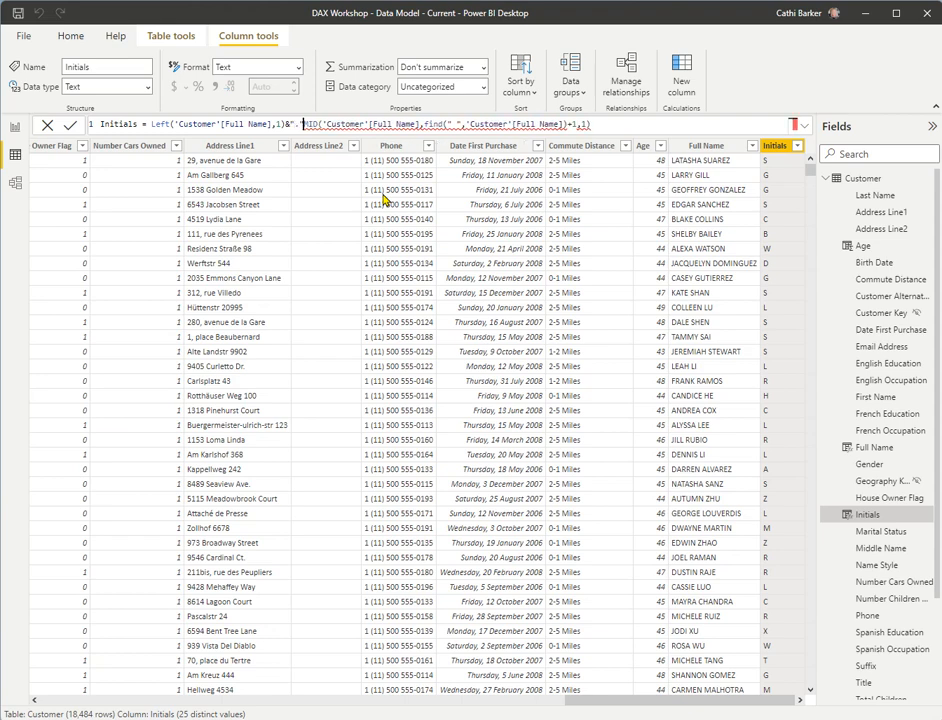
pyautogui.write('&')
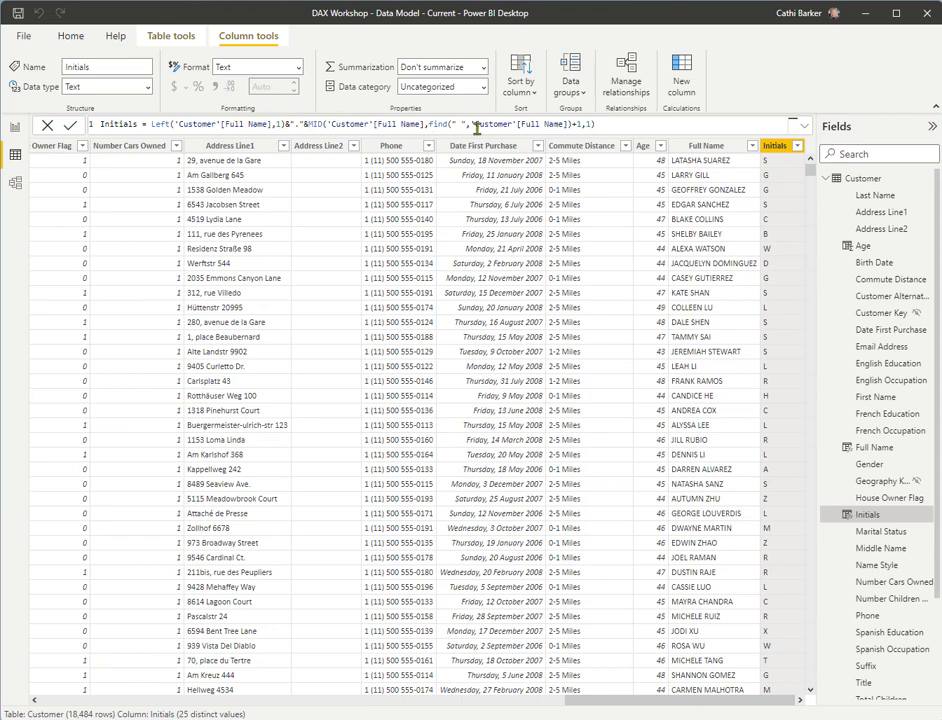
pyautogui.click(598, 122)
pyautogui.write('&"."')
pyautogui.press('Return')
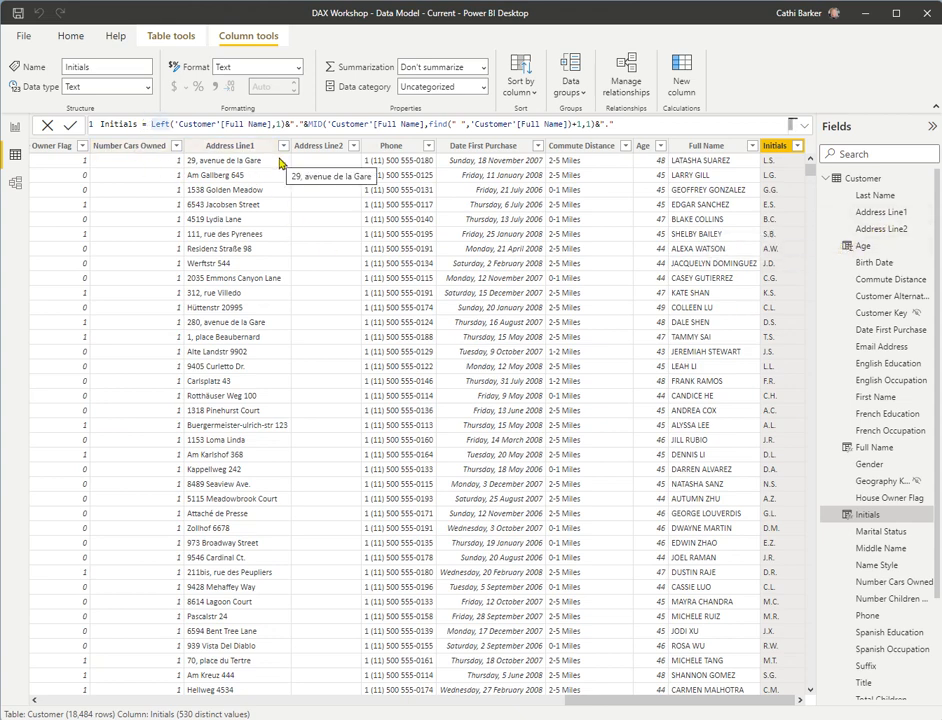
# Wrap the whole Initials expression in the UPPER function and commit the formula
pyautogui.write('upper')
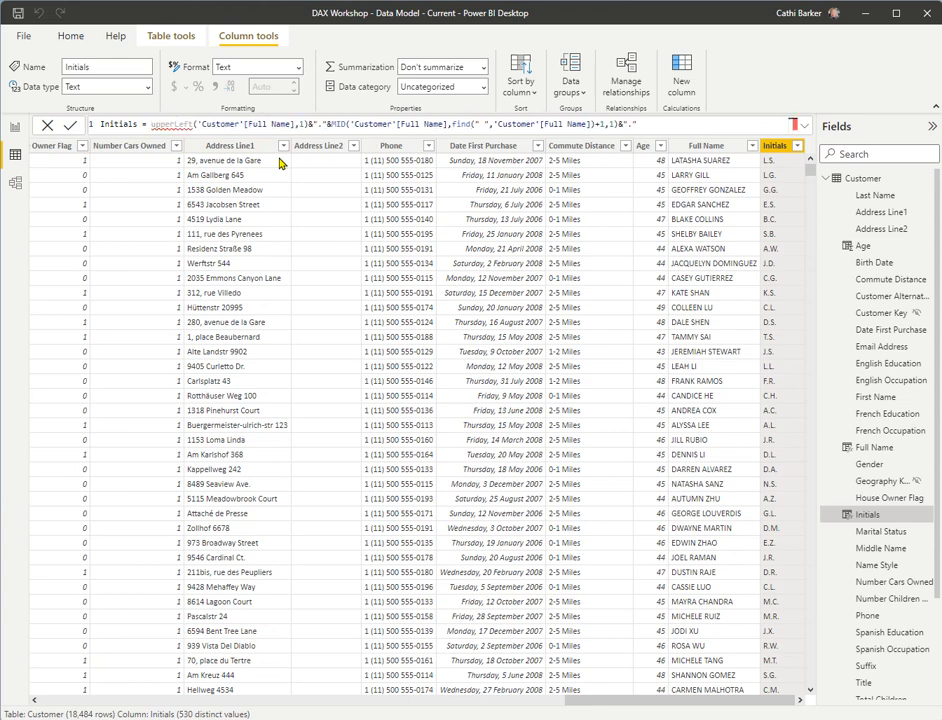
pyautogui.write('(')
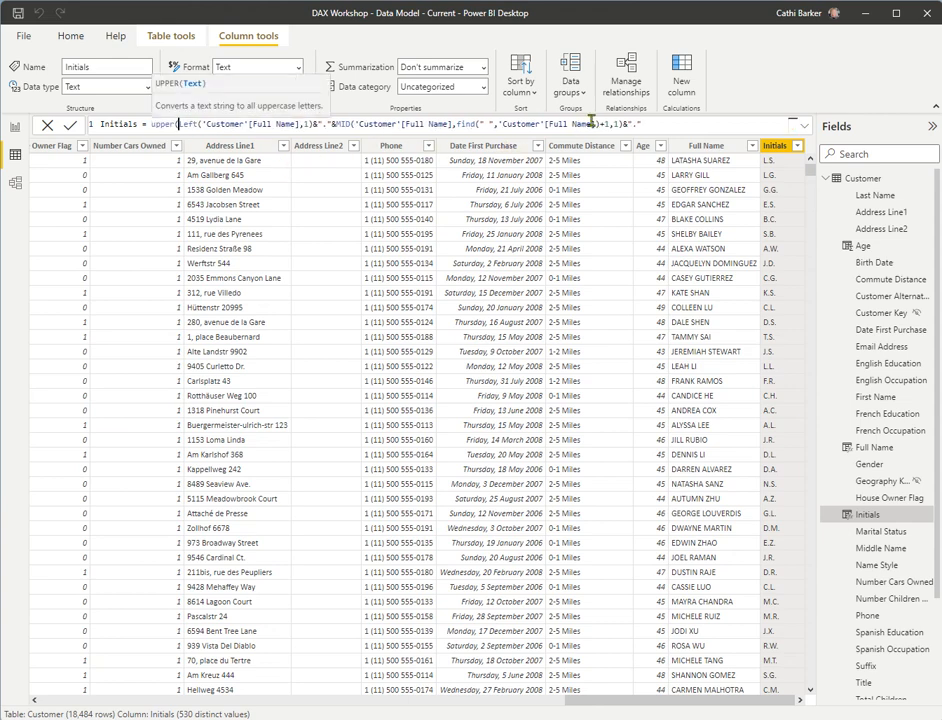
pyautogui.click(668, 126)
pyautogui.write(')')
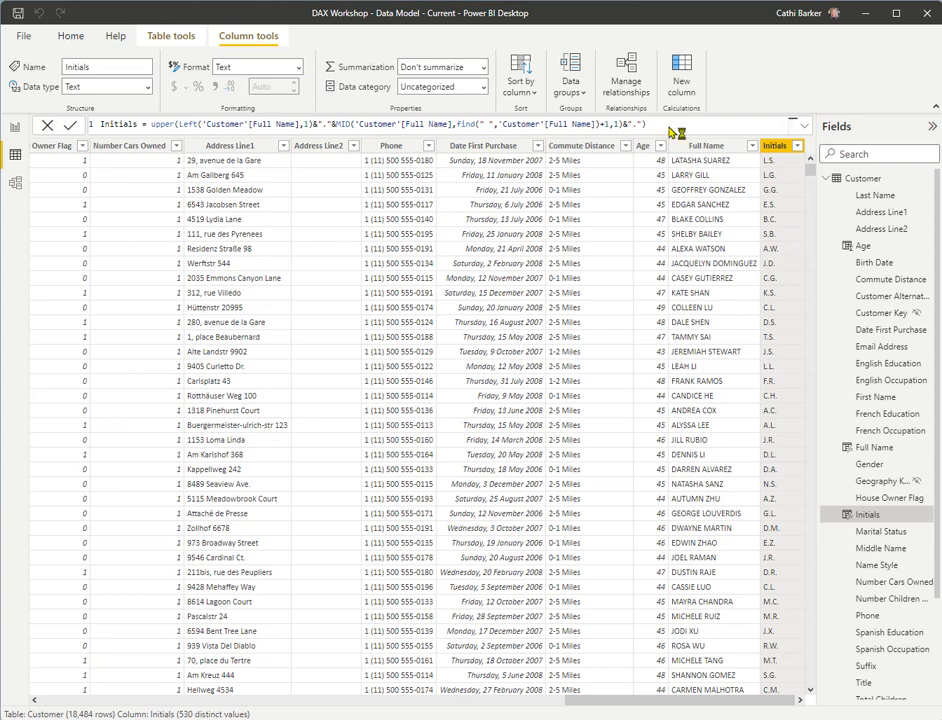
pyautogui.press('Return')
# Move the Initials expression down to line 3 and start the line 2 comment with //RETURNS THE INITIAL OF THE FIRSTNAME
pyautogui.hotkey('shift', 'Return')
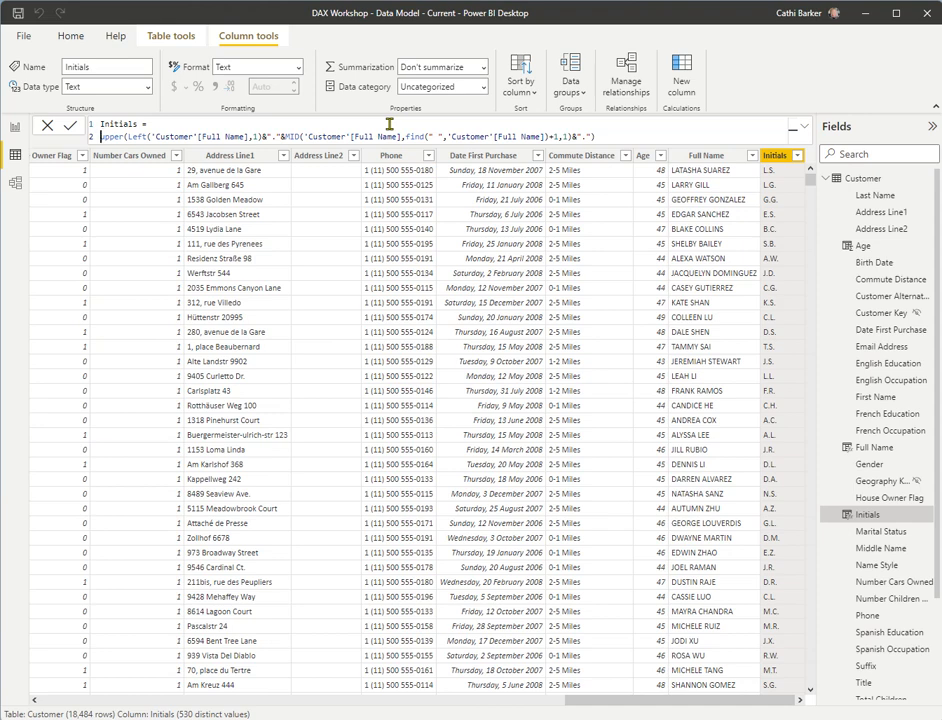
pyautogui.hotkey('shift', 'Return')
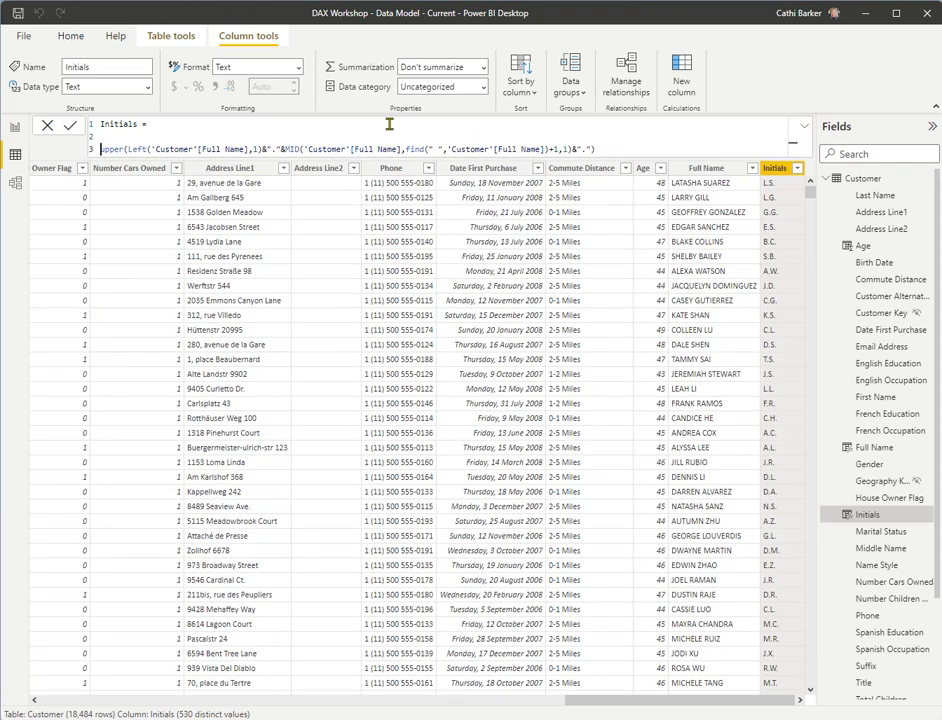
pyautogui.press('Up')
pyautogui.write('/RETURNS THE INITIAL C')
pyautogui.write('F THE FIRSTNAME')
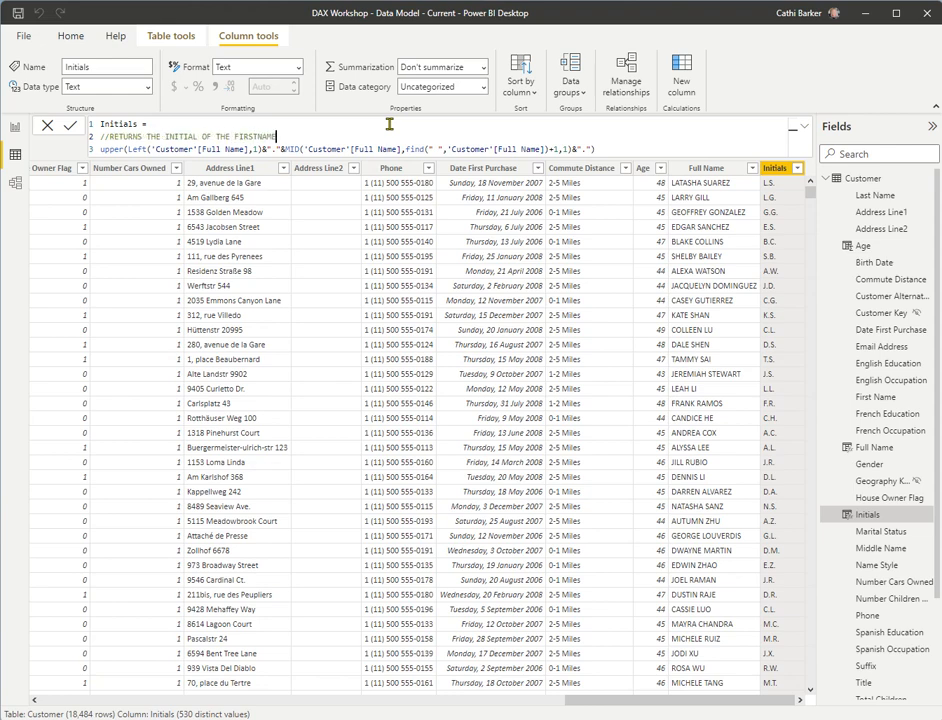
# Continue the comment with THEN A FULL STOP THE INITIAL OF THE LASTNAME AND A FULL STOP, writing LASTNAME as one word
pyautogui.write(' THEN A FULL STOP THE INITIAL OF THE LAST NAM')
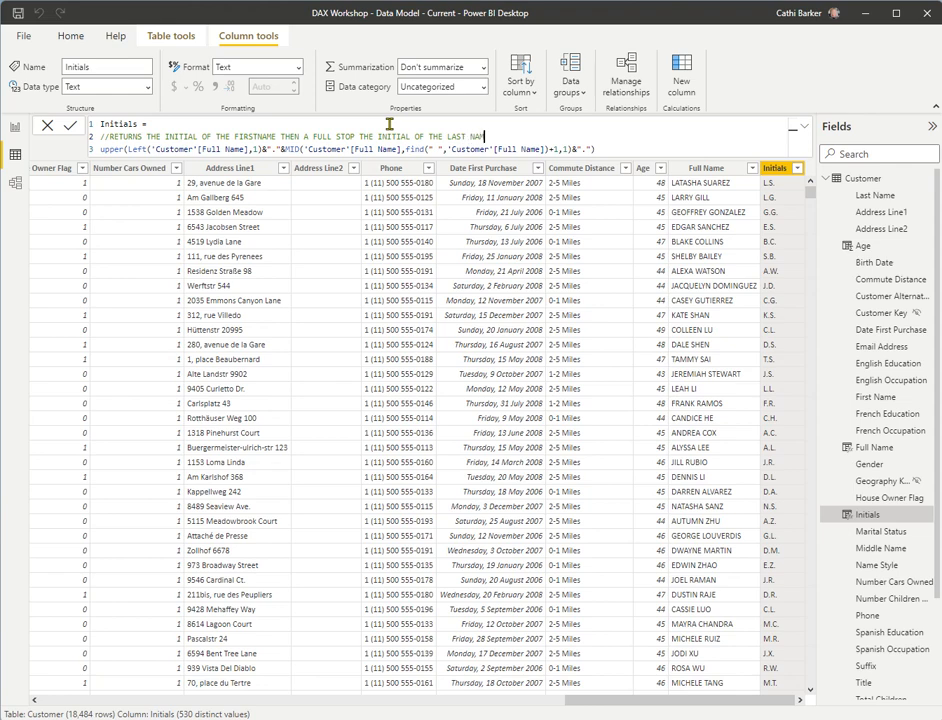
pyautogui.write('E AND A FULL STOP')
pyautogui.hotkey('ctrl', 'Left')
pyautogui.hotkey('ctrl', 'Left')
pyautogui.hotkey('ctrl', 'Left')
pyautogui.hotkey('ctrl', 'Left')
pyautogui.hotkey('ctrl', 'Left')
pyautogui.hotkey('ctrl', 'Left')
pyautogui.hotkey('ctrl', 'Right')
pyautogui.press('Delete')
# Break the line after the upper function's opening parenthesis and rewrite the function name in capitals as UPPER
pyautogui.click(128, 149)
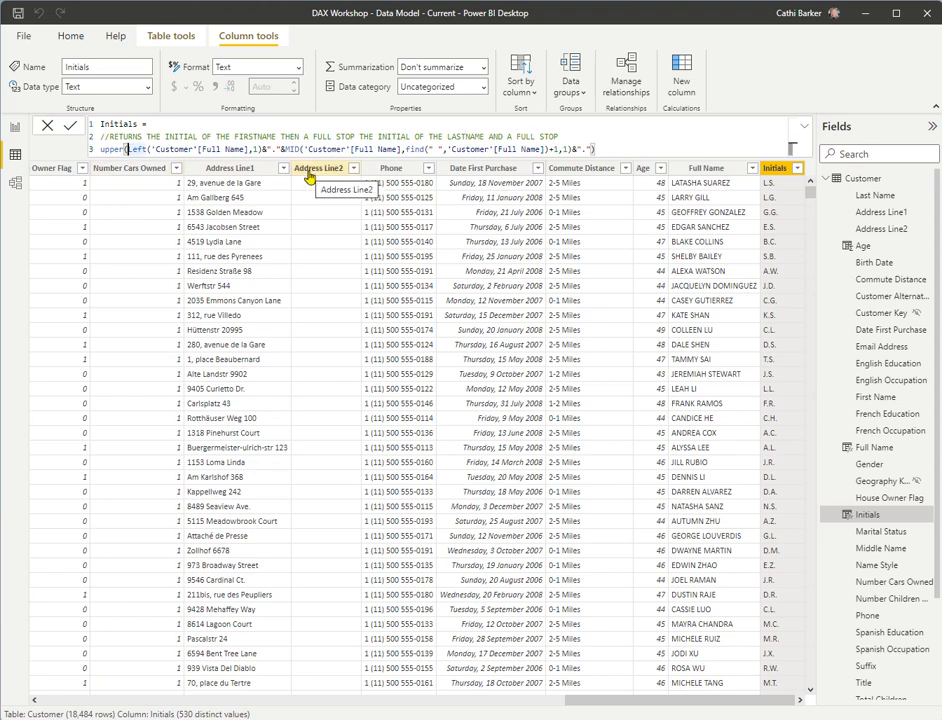
pyautogui.hotkey('shift', 'Return')
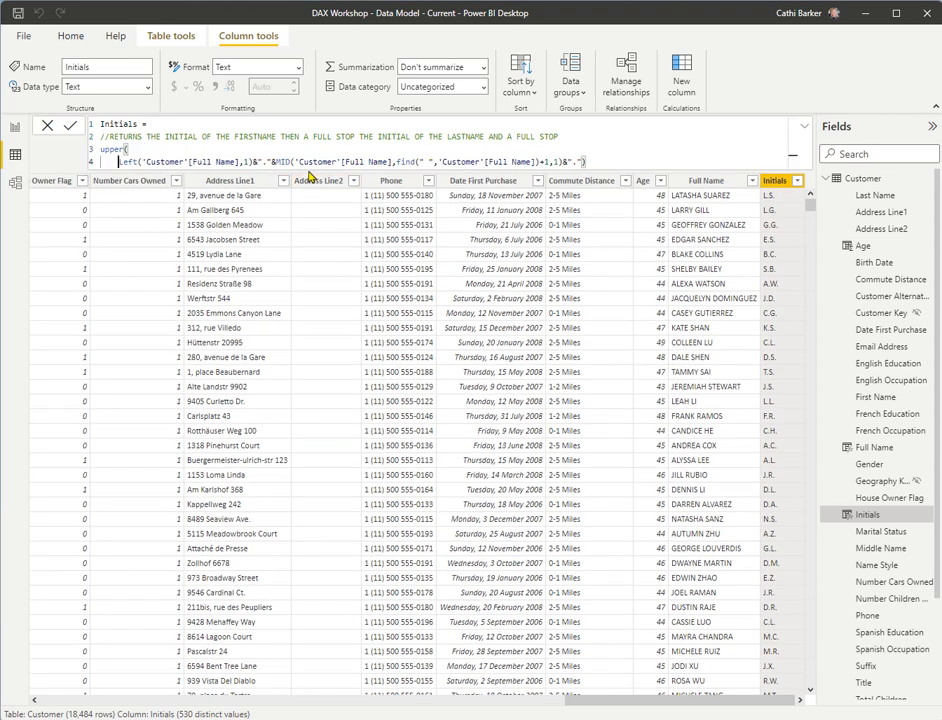
pyautogui.press('Up')
pyautogui.press('Left')
pyautogui.press('Left')
pyautogui.press('Left')
pyautogui.press('Left')
pyautogui.press('Right')
pyautogui.press('Right')
pyautogui.press('Right')
pyautogui.press('Right')
pyautogui.press('BackSpace')
pyautogui.press('BackSpace')
pyautogui.press('BackSpace')
pyautogui.press('BackSpace')
pyautogui.write('PPER')
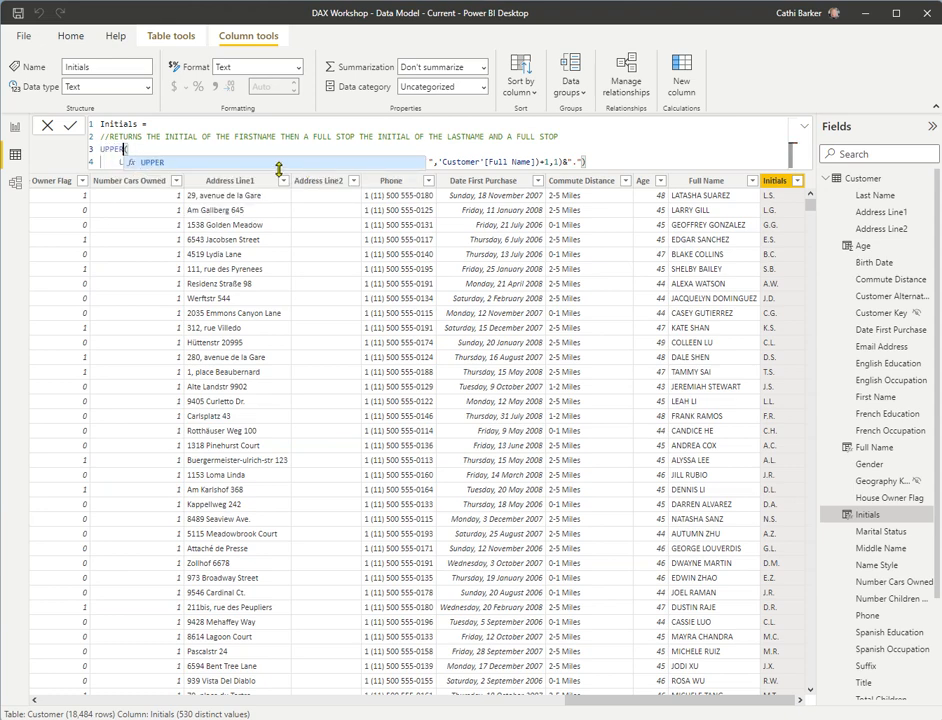
# Rewrite the Left function name in the Initials formula in capitals as LEFT
pyautogui.click(164, 162)
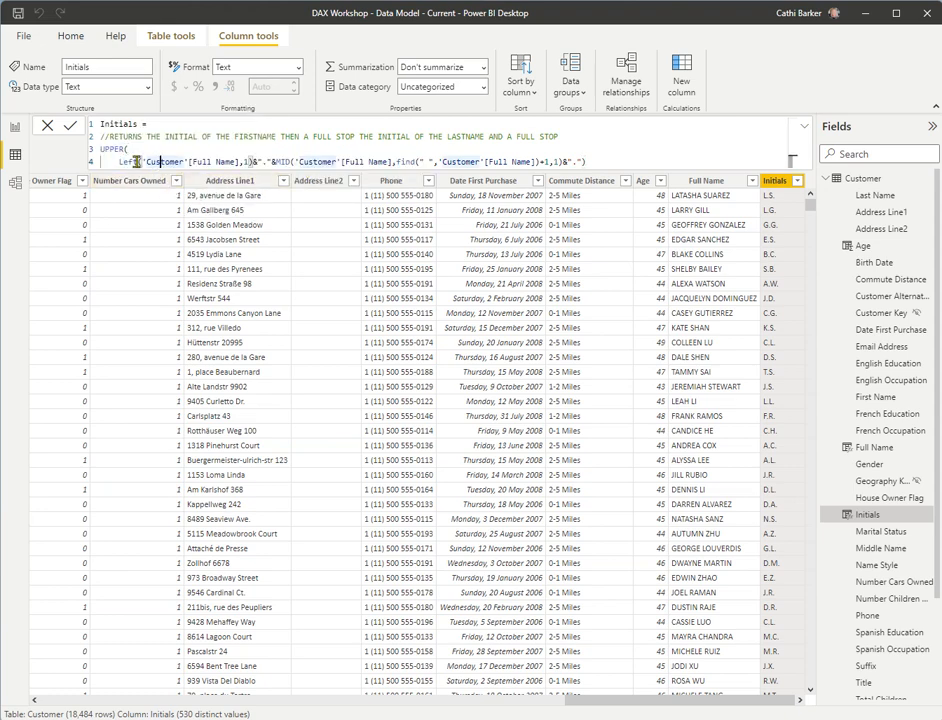
pyautogui.doubleClick(135, 162)
pyautogui.write('LEF')
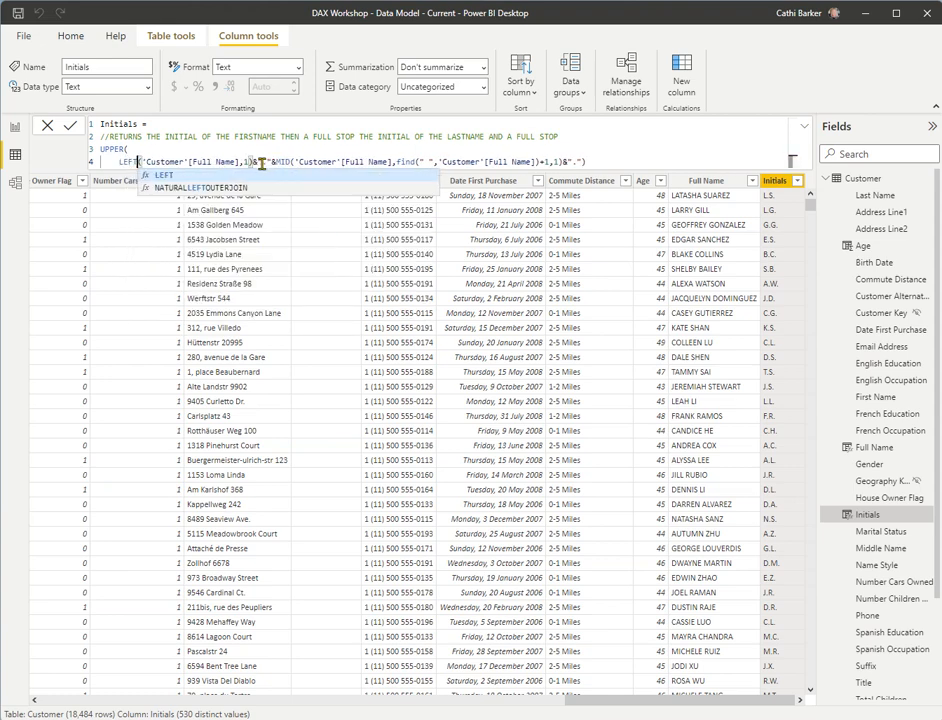
pyautogui.write('T')
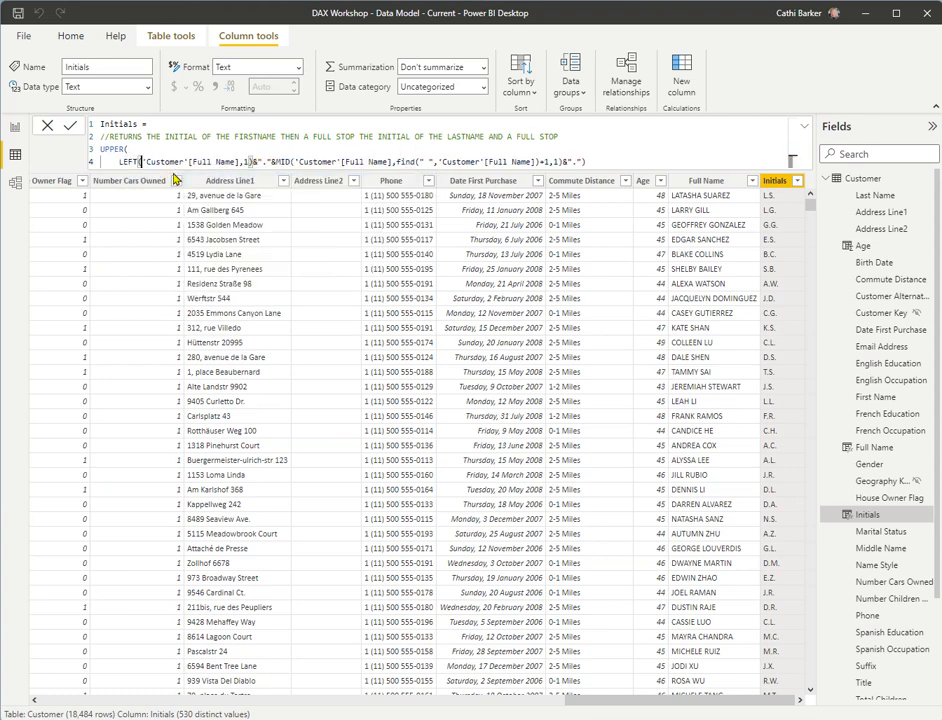
# Put the &"."& separator on its own line between the LEFT and MID functions
pyautogui.click(260, 162)
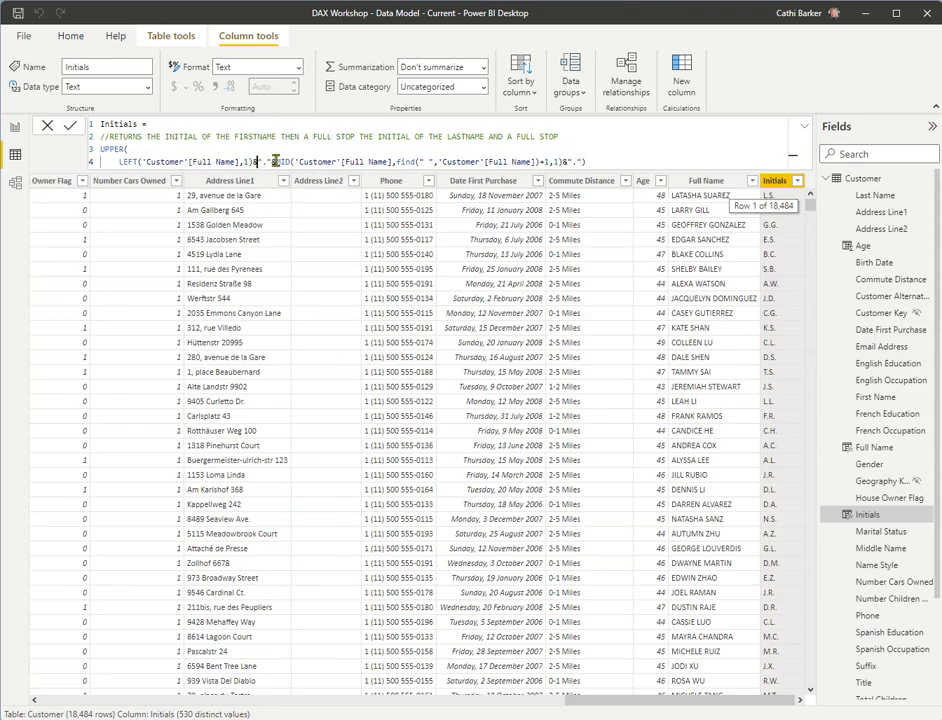
pyautogui.press('Left')
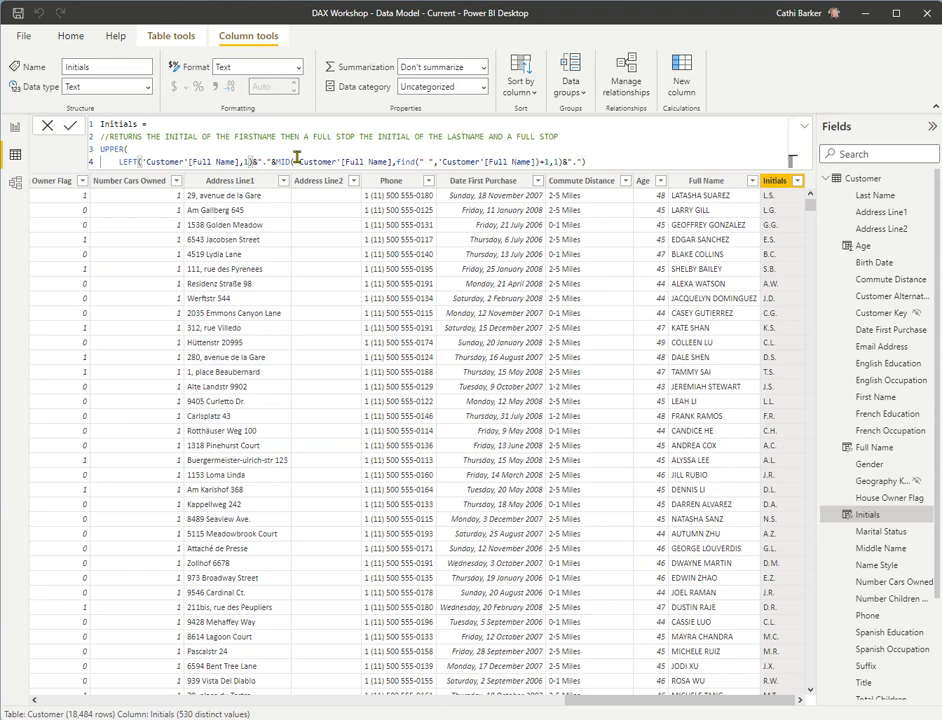
pyautogui.hotkey('shift', 'Return')
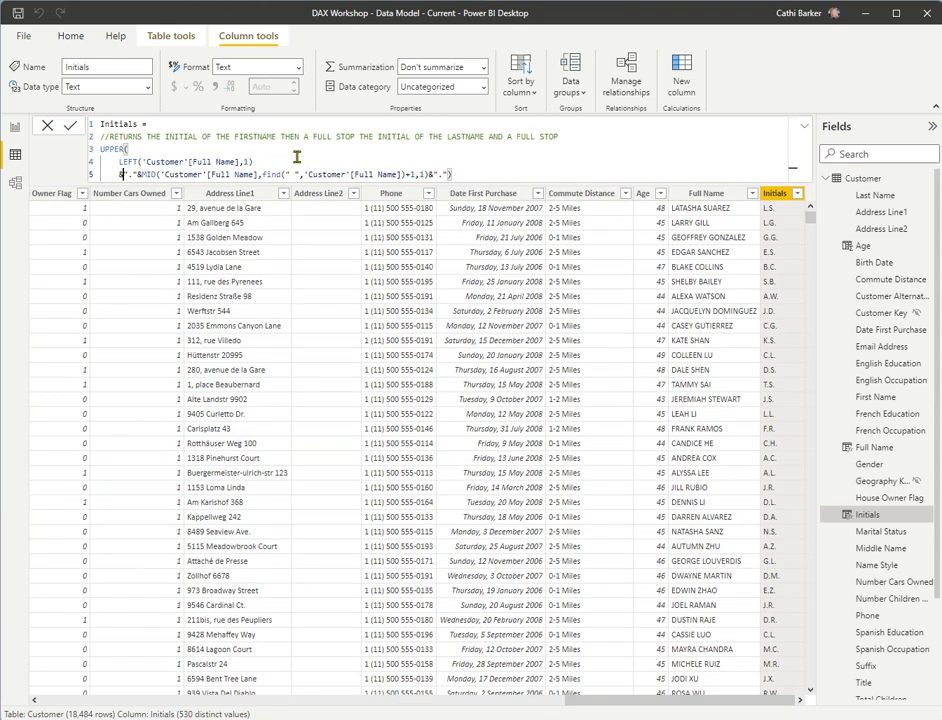
pyautogui.press('Right')
pyautogui.hotkey('shift', 'Return')
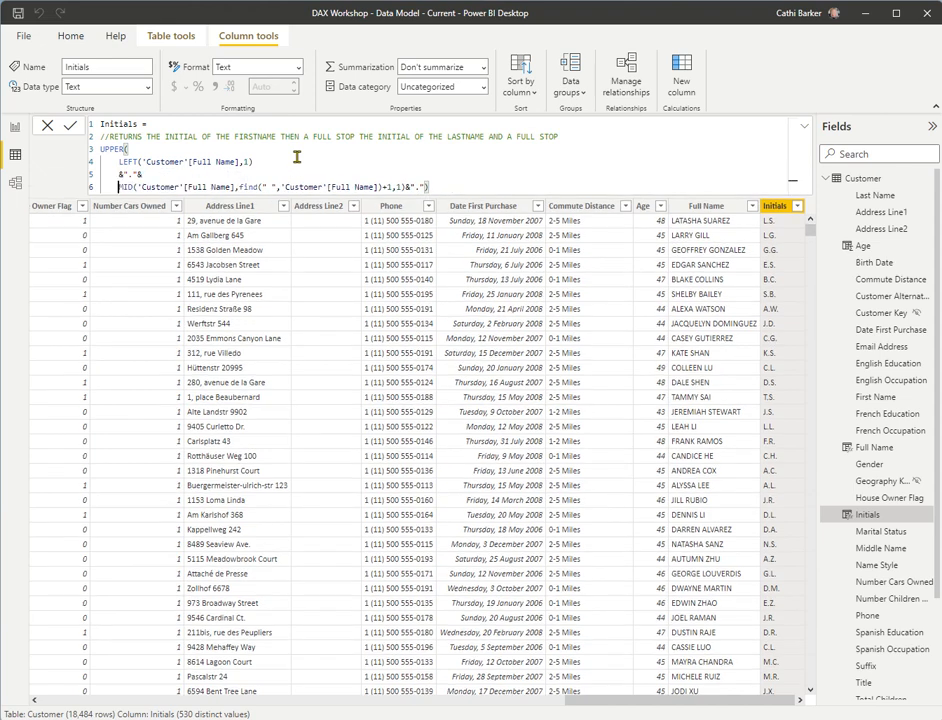
# Place the closing &".") on its own line after the MID function and commit the Initials formula
pyautogui.press('Right')
pyautogui.click(407, 188)
pyautogui.hotkey('shift', 'Return')
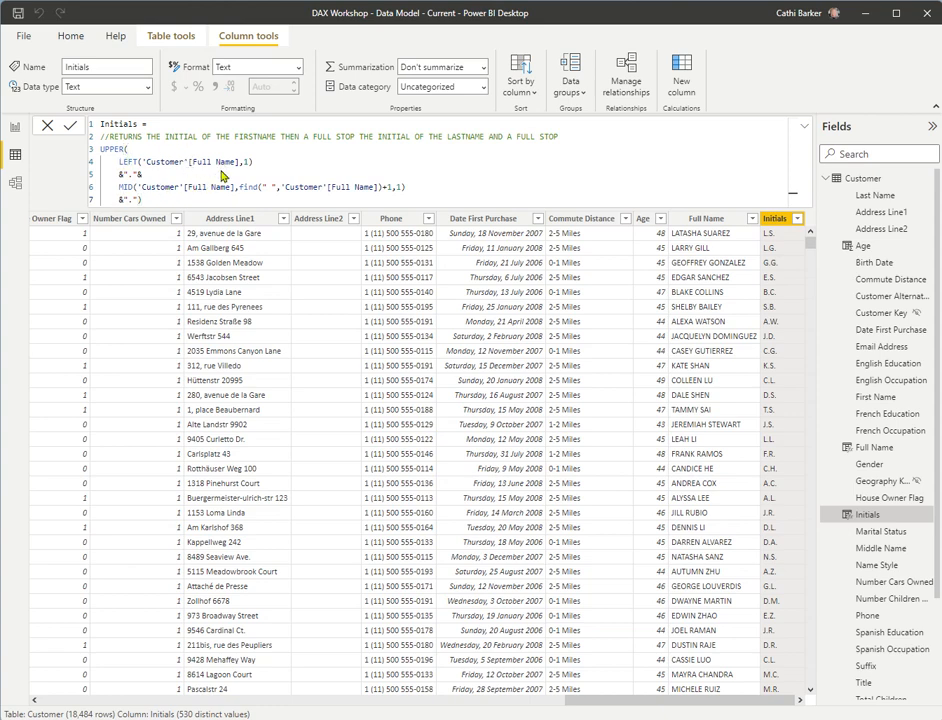
pyautogui.press('Return')
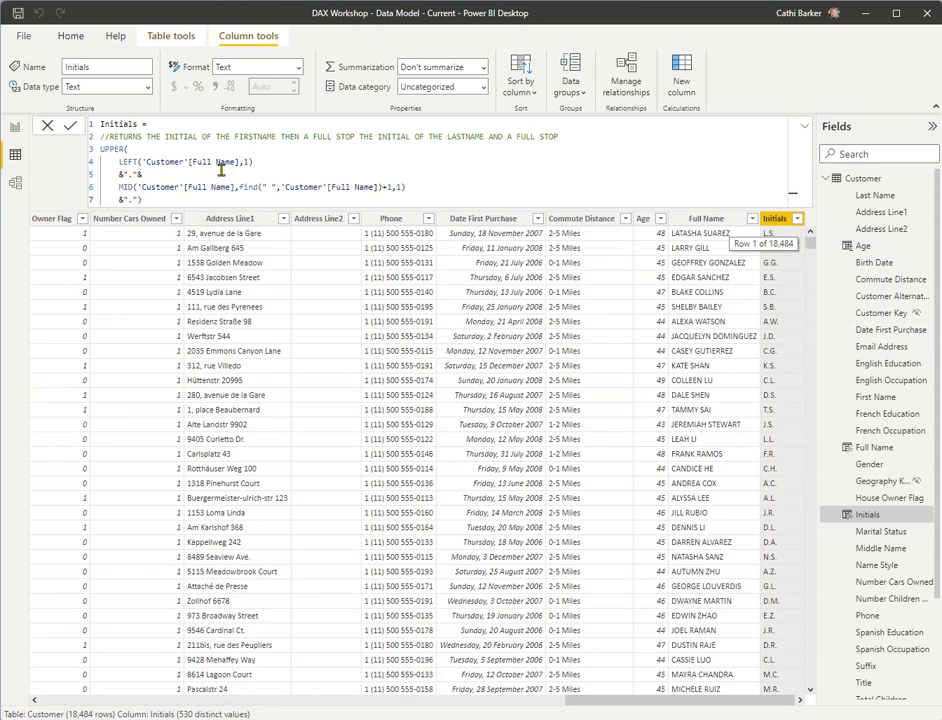